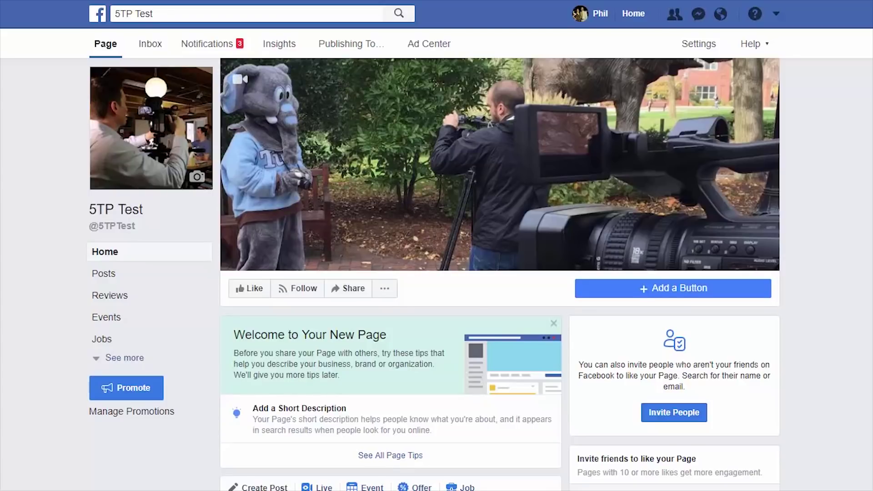
Start a new post on the 5TP Test page and attach the QC and the QUSE-4255 photo
scroll(497, 269, "down", 5)
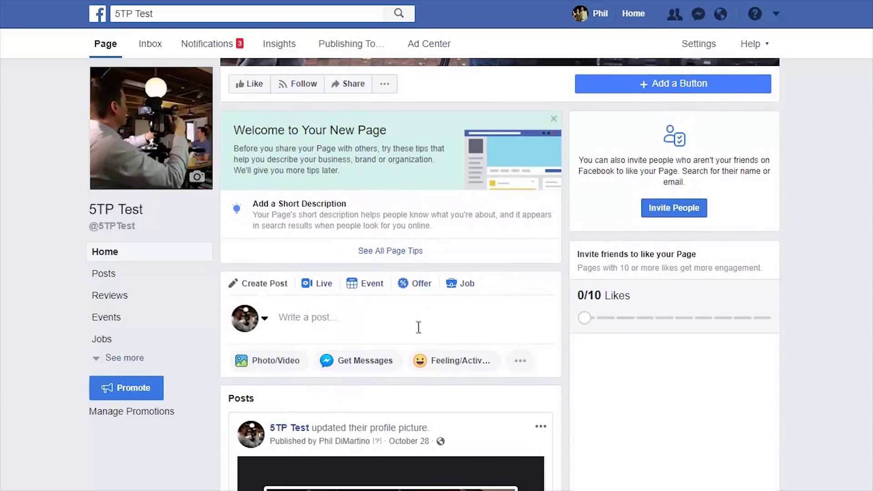
left_click(418, 327)
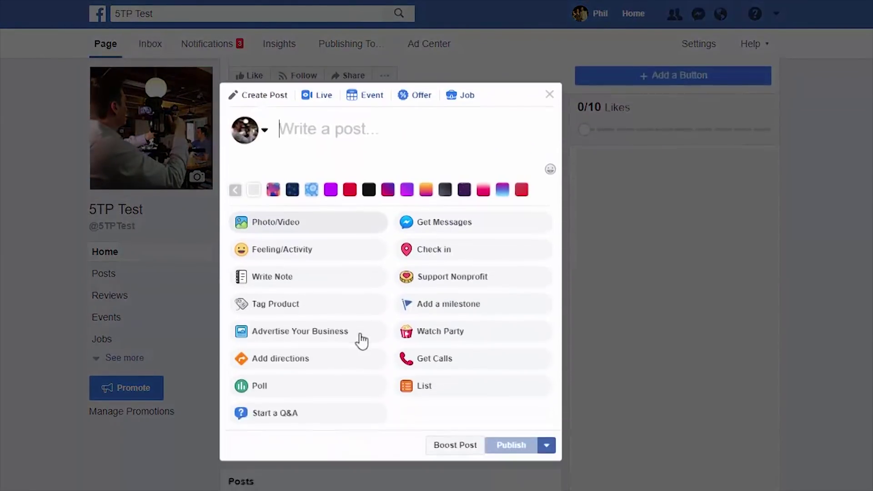
left_click(312, 203)
left_click(390, 114)
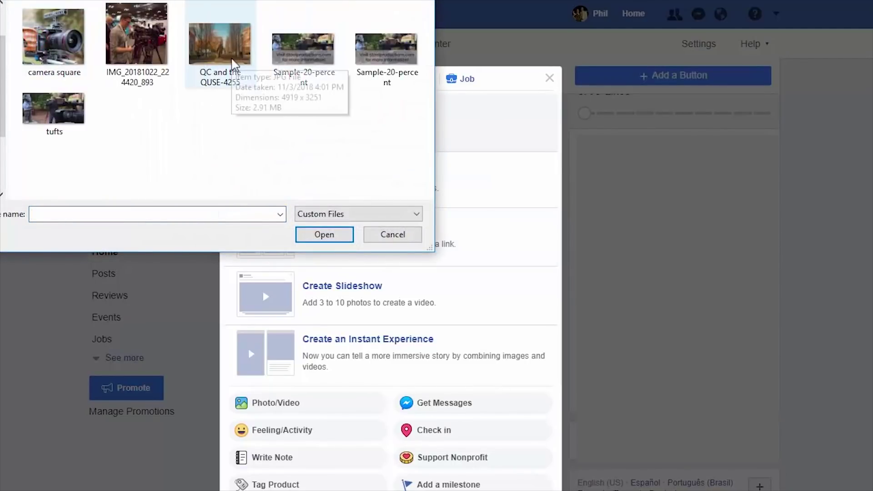
double_click(232, 63)
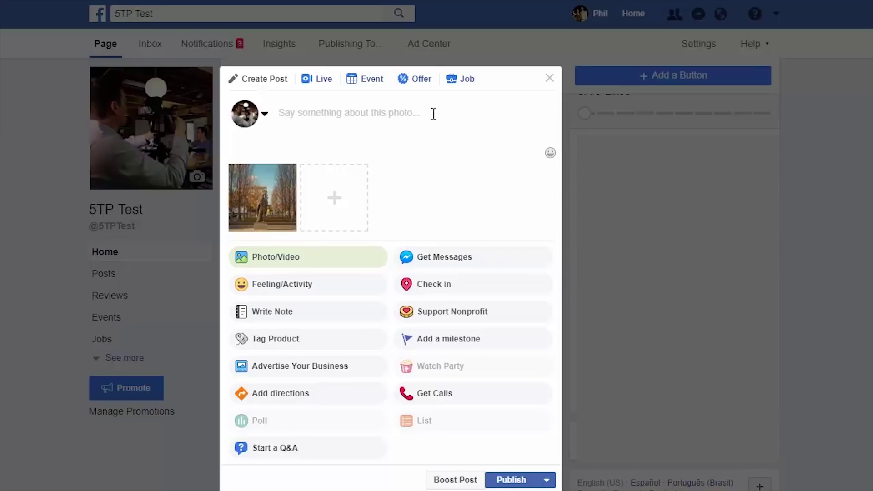
Caption the photo post "Loving our hometown!"
type("LOving")
key("BackSpace")
key("BackSpace")
key("BackSpace")
key("BackSpace")
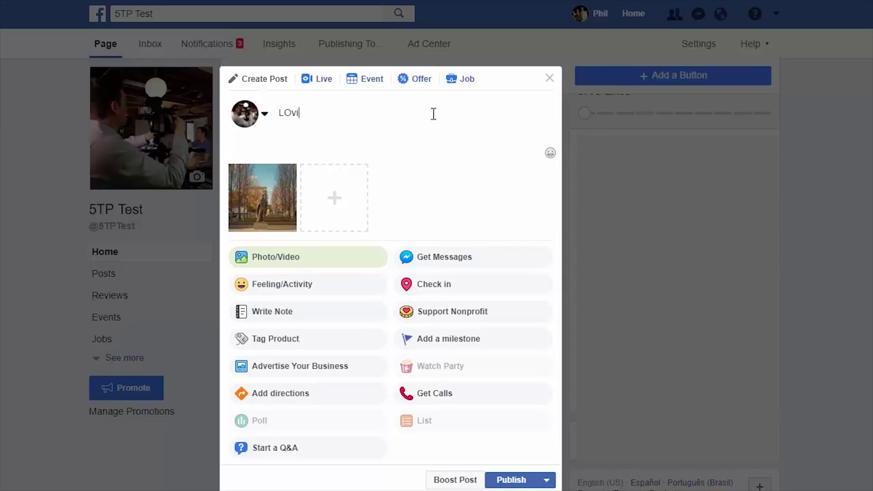
type("ving our hometown!")
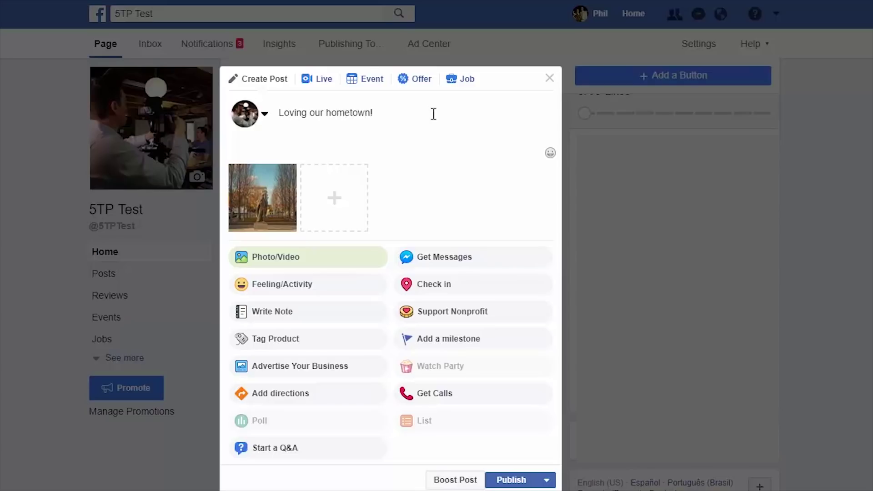
Publish the photo post and open its boost settings
left_click(526, 481)
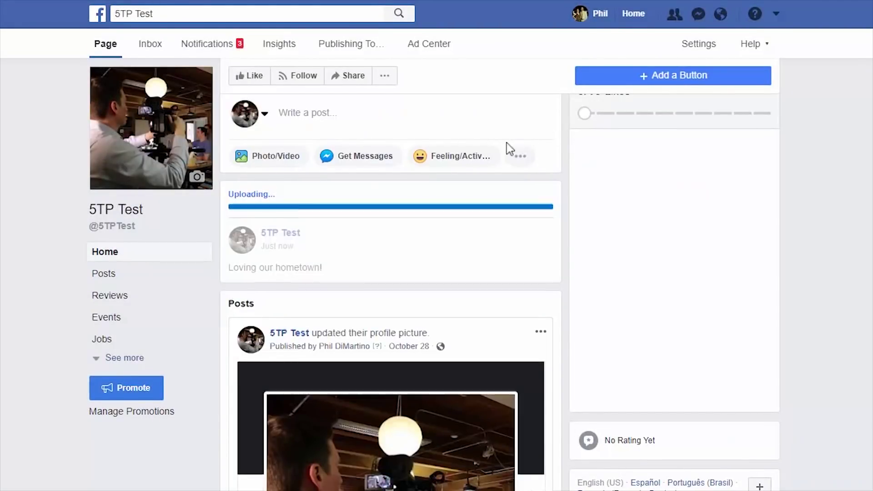
scroll(517, 167, "down", 3)
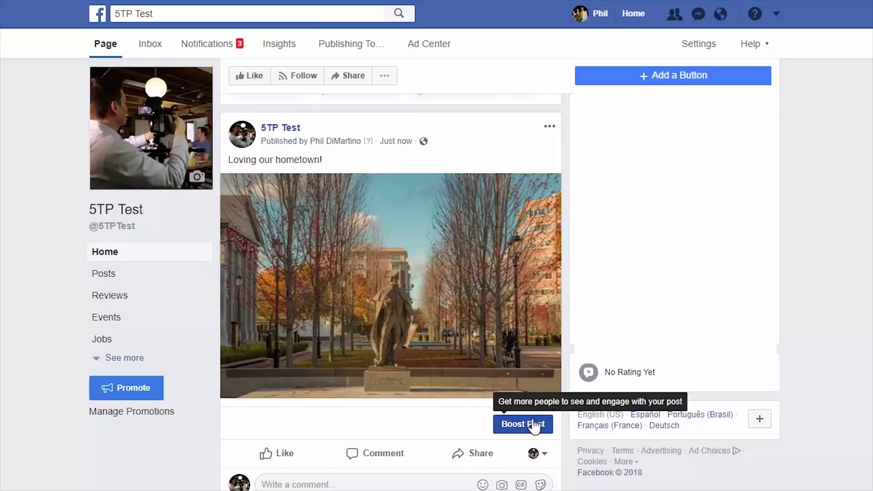
left_click(536, 425)
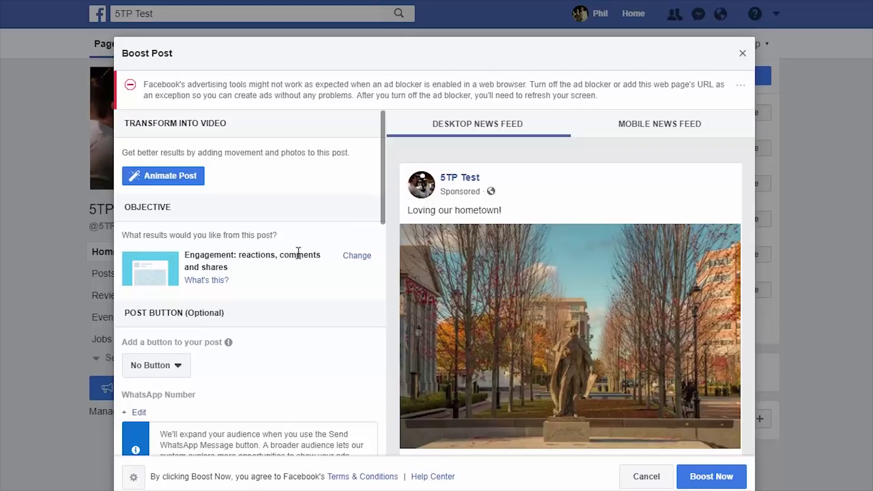
Change the boost objective to "Messages: engage and chat with potential customers" and save it
left_click(218, 280)
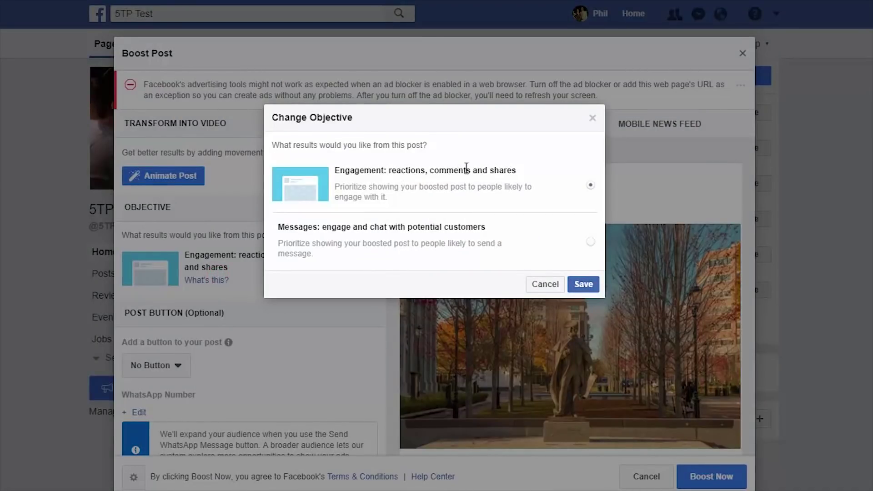
triple_click(441, 195)
left_click(395, 177)
left_click(590, 242)
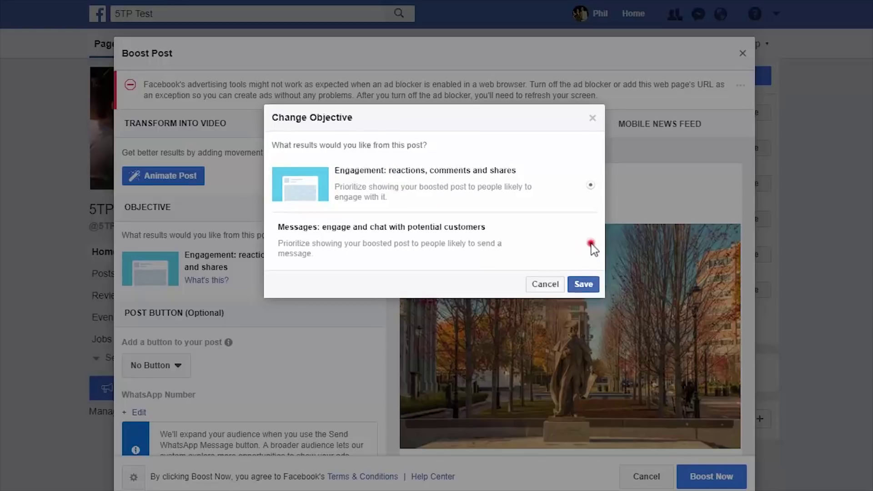
left_click(573, 285)
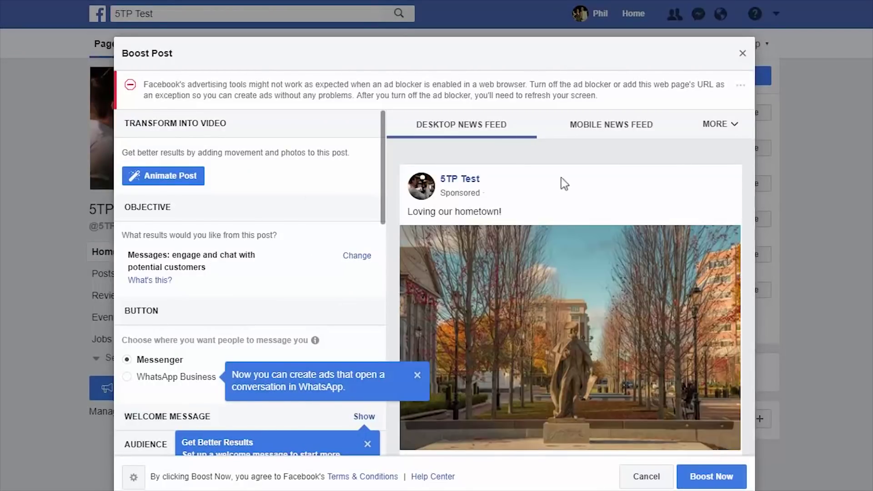
View the additional preview placements and set the boost objective back to "Engagement: reactions, comments and shares"
left_click(735, 125)
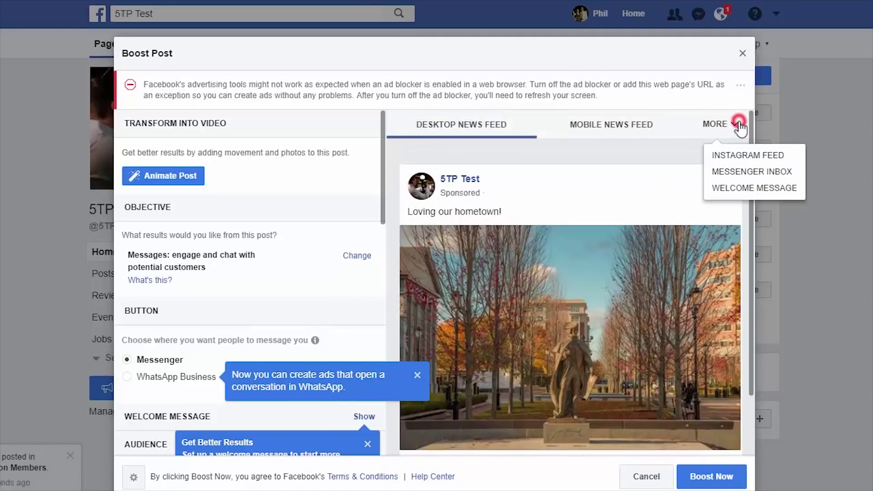
left_click(738, 126)
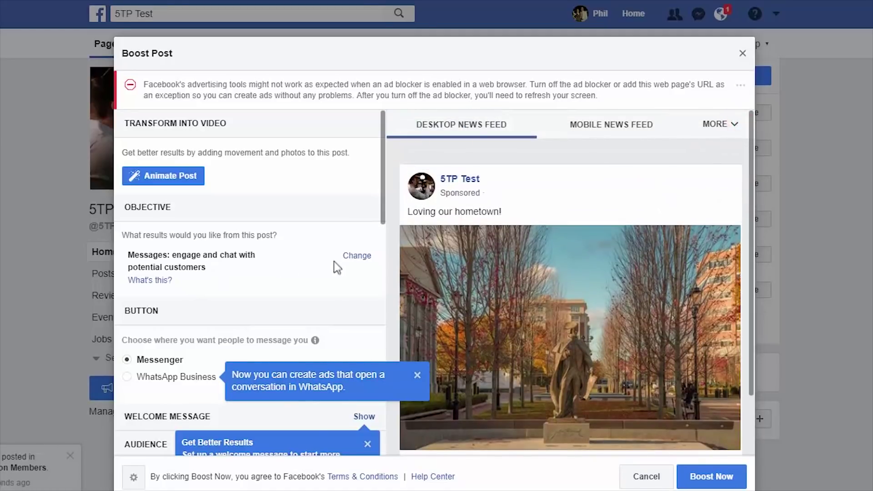
left_click(362, 256)
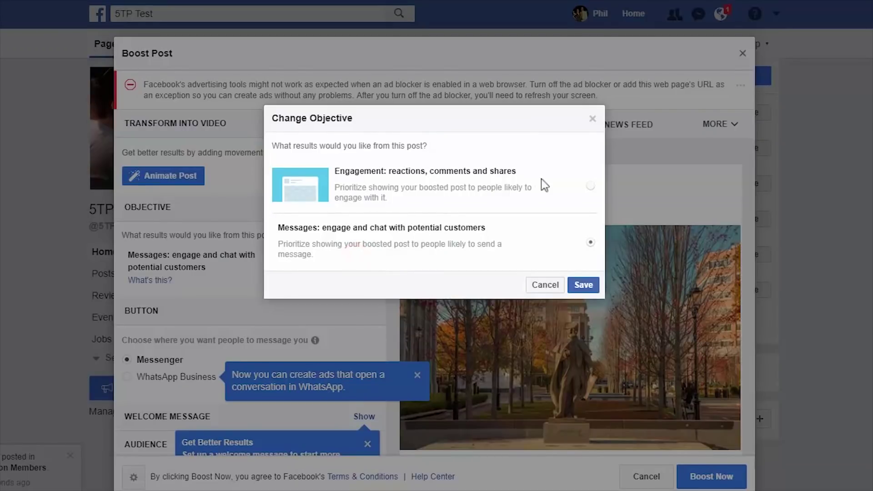
left_click(589, 186)
left_click(585, 285)
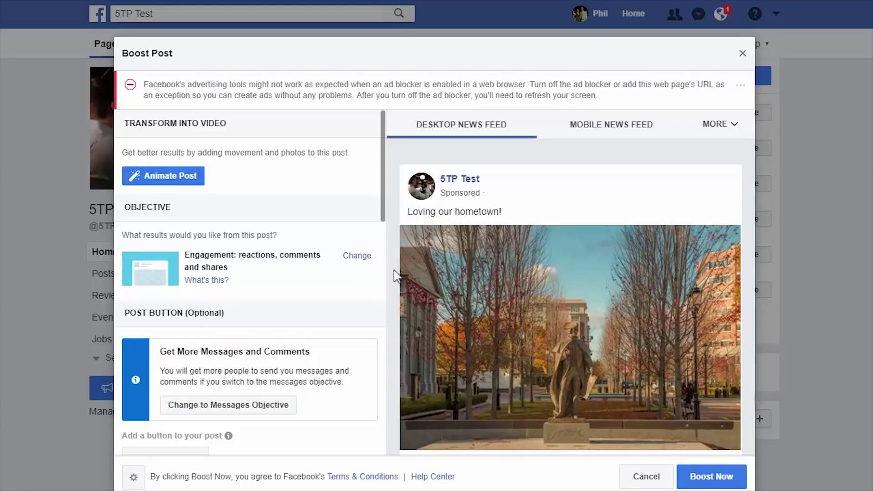
Set the boosted post's button to Learn More and activate the field for its link
scroll(364, 260, "down", 3)
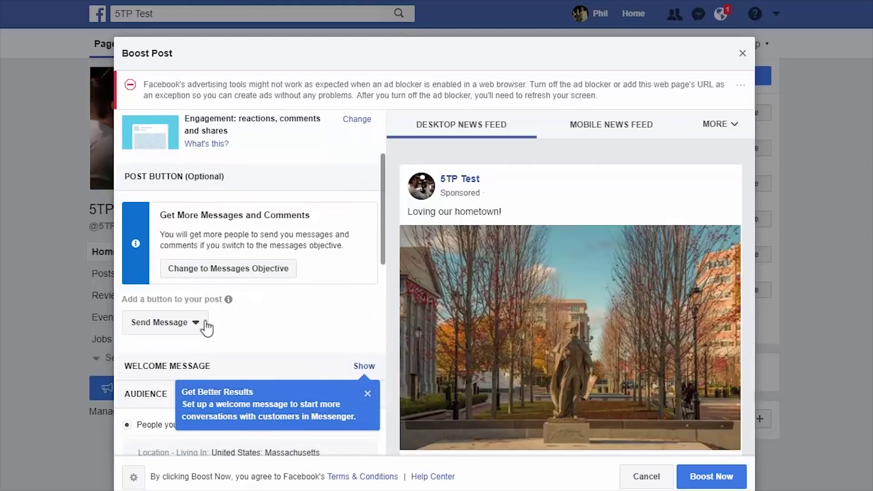
left_click(195, 323)
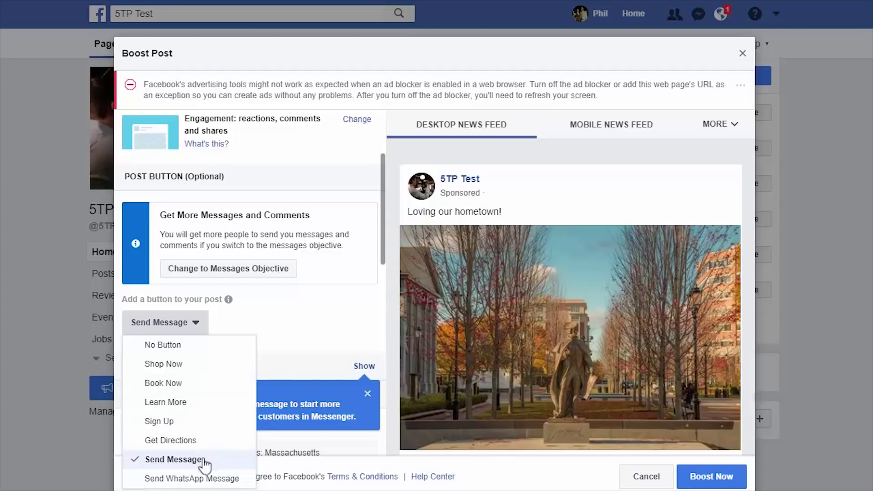
left_click(218, 402)
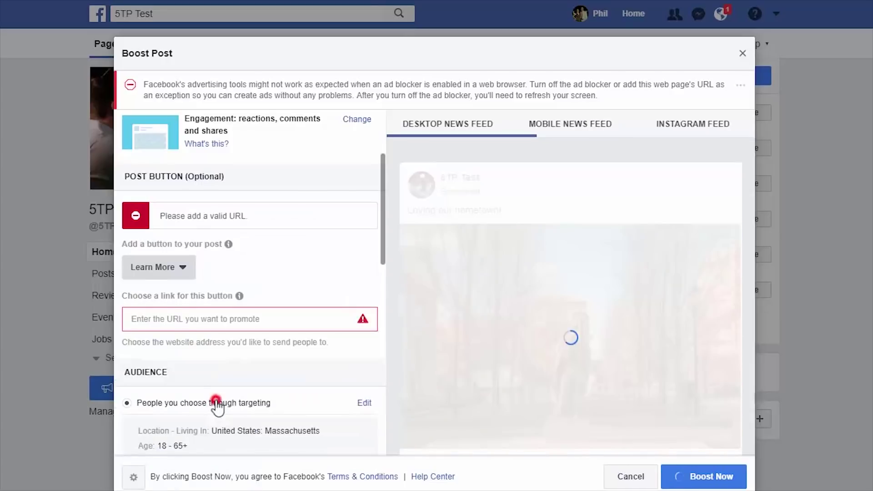
left_click(275, 320)
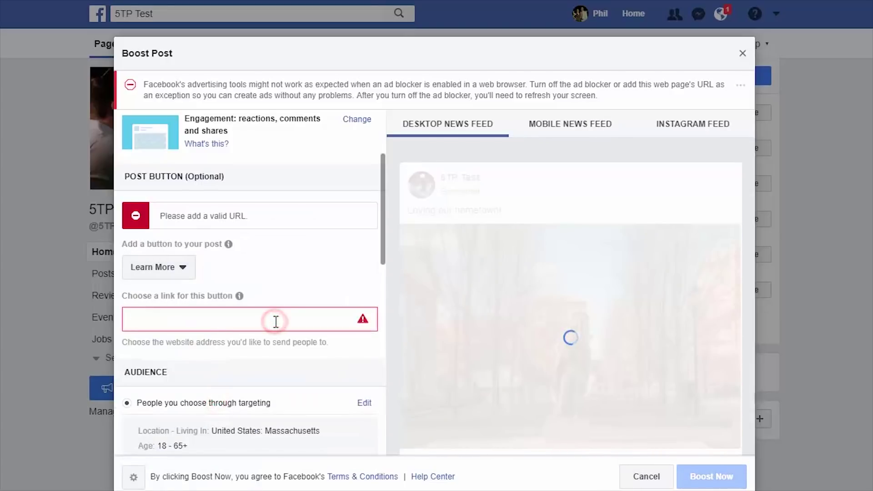
left_click(275, 321)
left_click(276, 323)
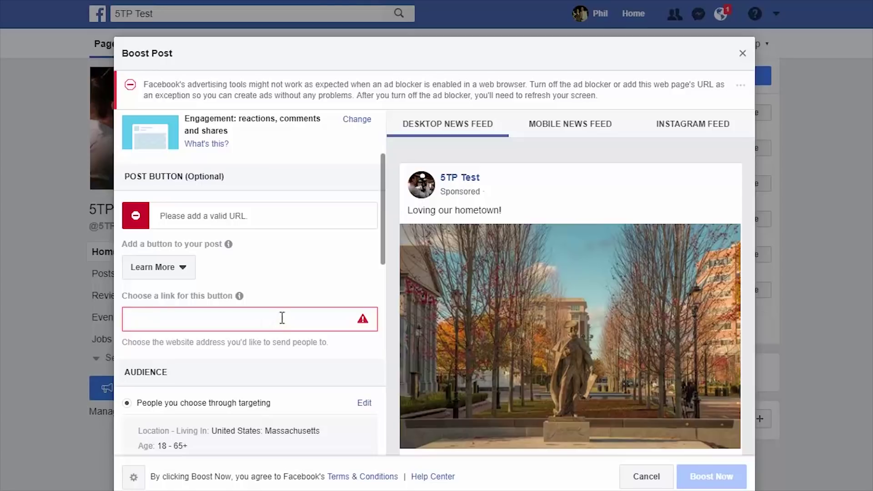
Try Sign Up as the post button, return to Learn More and activate the link field again
left_click(172, 269)
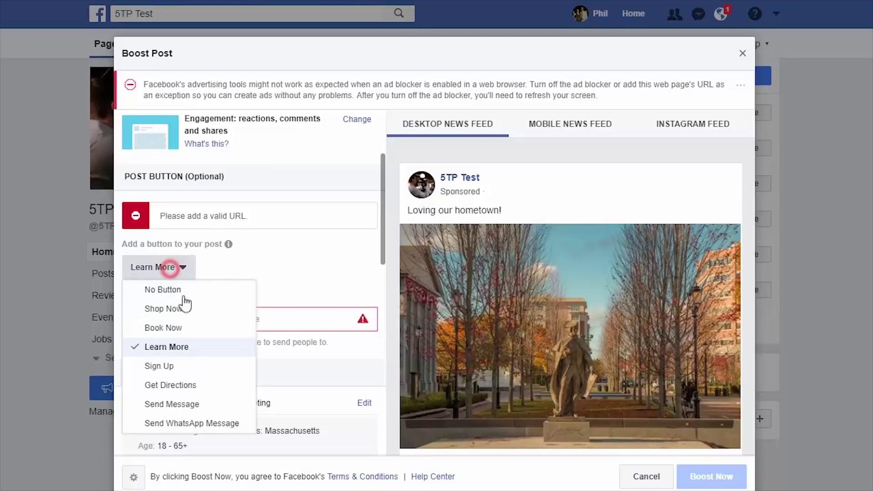
left_click(186, 364)
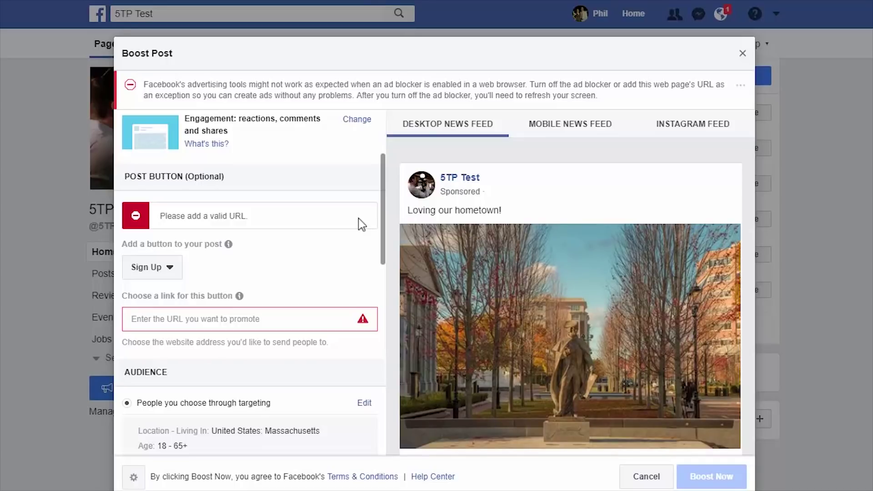
left_click(162, 267)
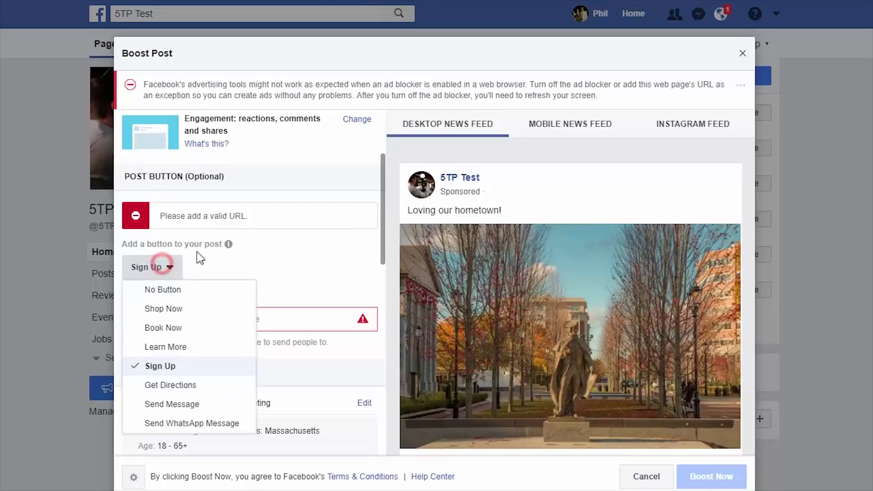
left_click(207, 346)
left_click(292, 320)
scroll(318, 264, "down", 2)
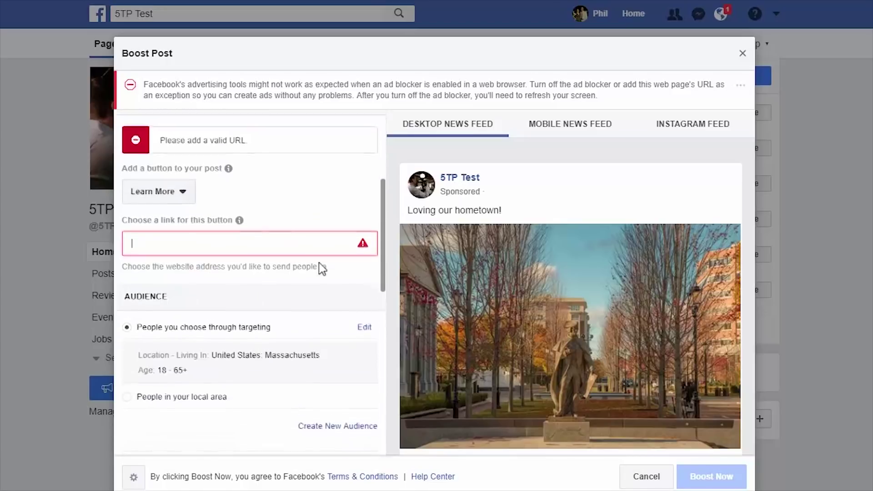
scroll(318, 263, "down", 1)
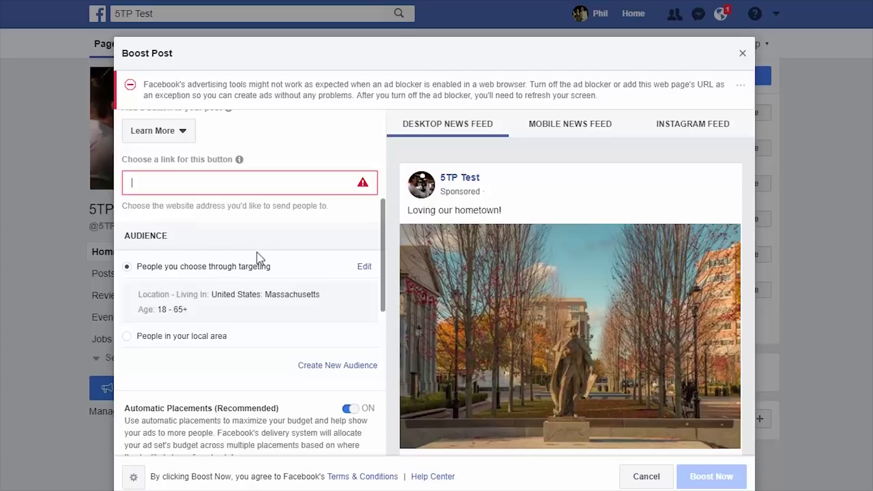
scroll(259, 277, "up", 5)
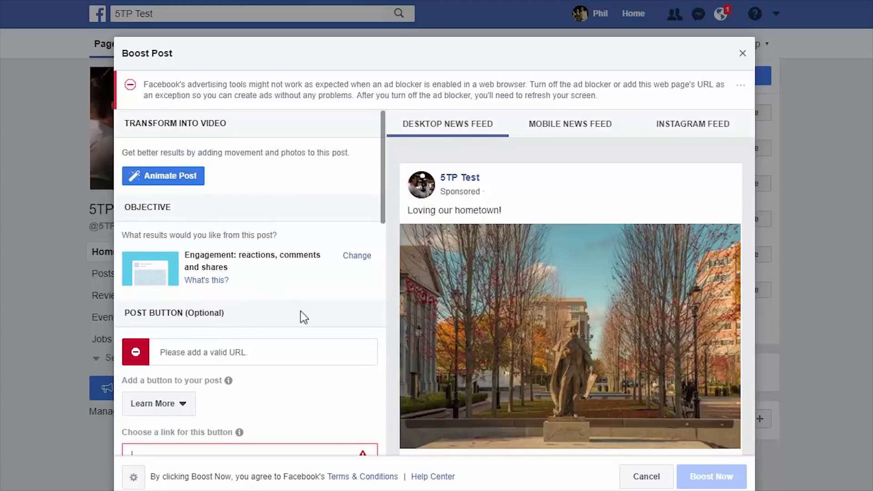
left_click(292, 212)
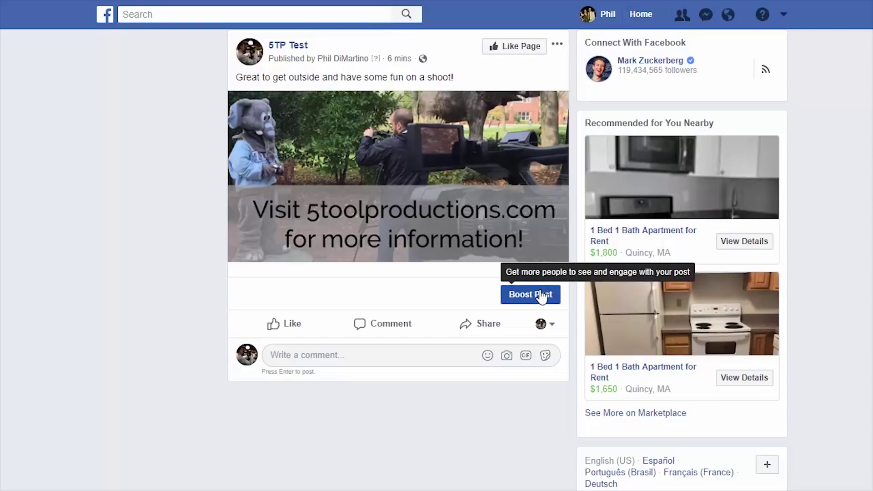
Open the boost settings of the "Great to get outside" post and the help article on a higher proportion of text in images
left_click(540, 295)
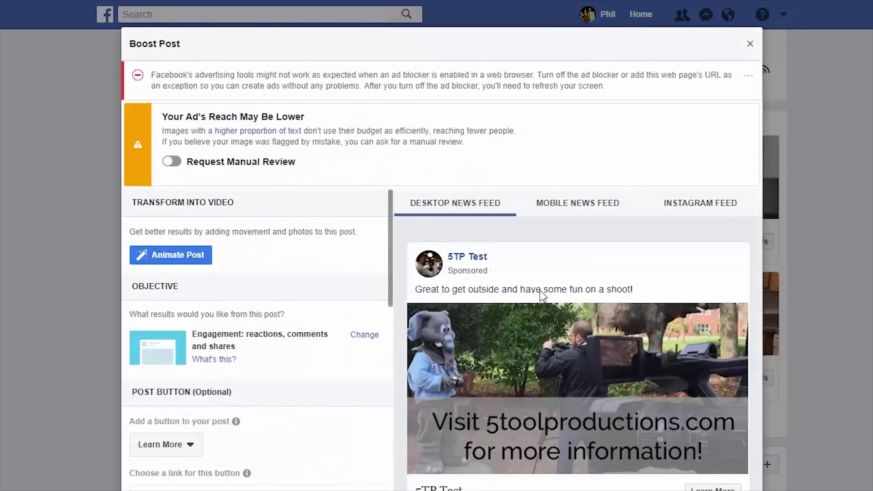
right_click(299, 135)
left_click(267, 141)
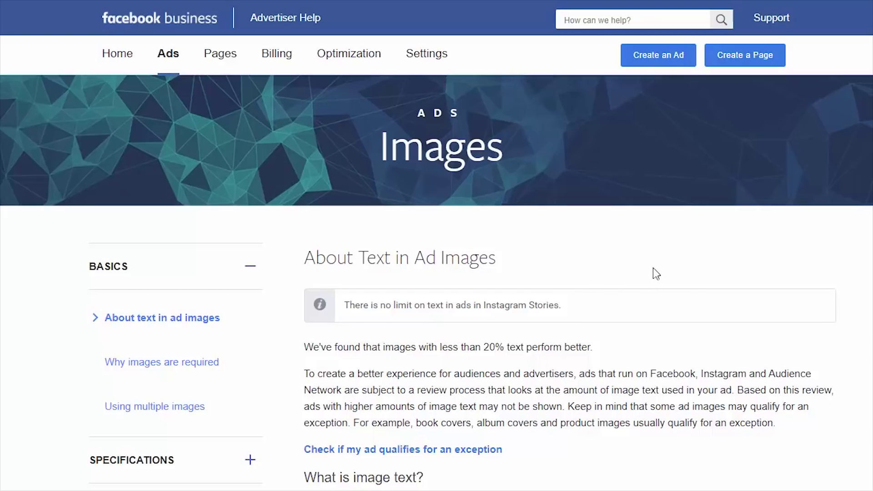
Open the image text checking tool linked in the help article and check the "Visit 5toolproductions.com" image with it
scroll(668, 272, "down", 3)
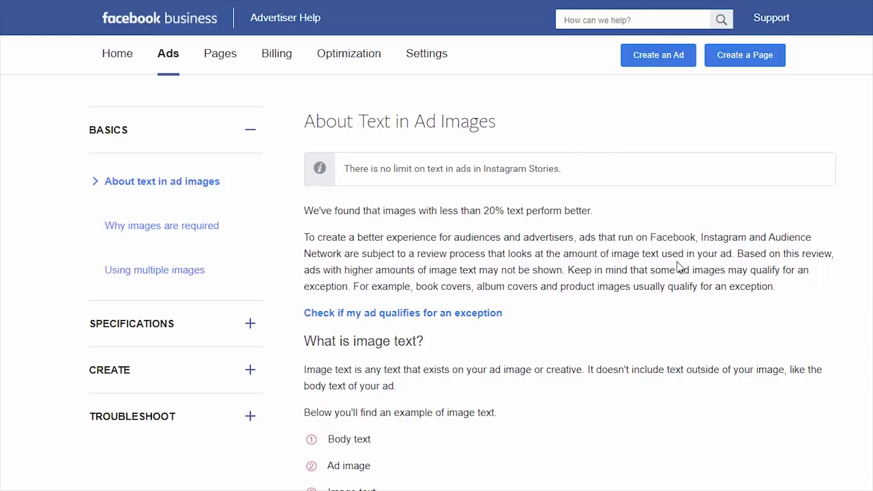
scroll(674, 282, "down", 6)
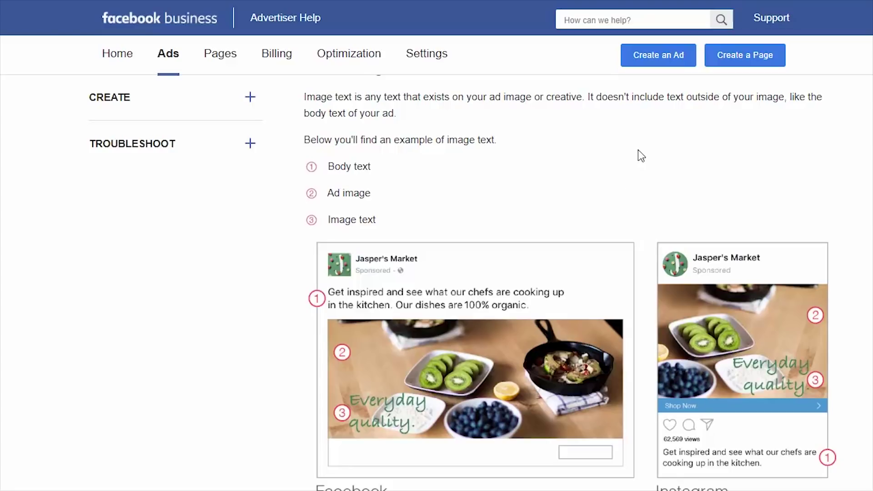
scroll(637, 150, "down", 4)
scroll(637, 149, "down", 2)
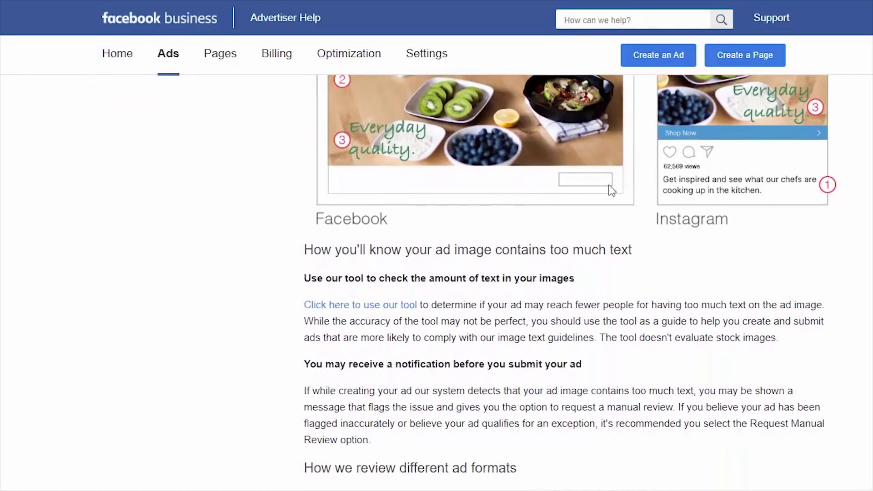
right_click(396, 310)
left_click(414, 315)
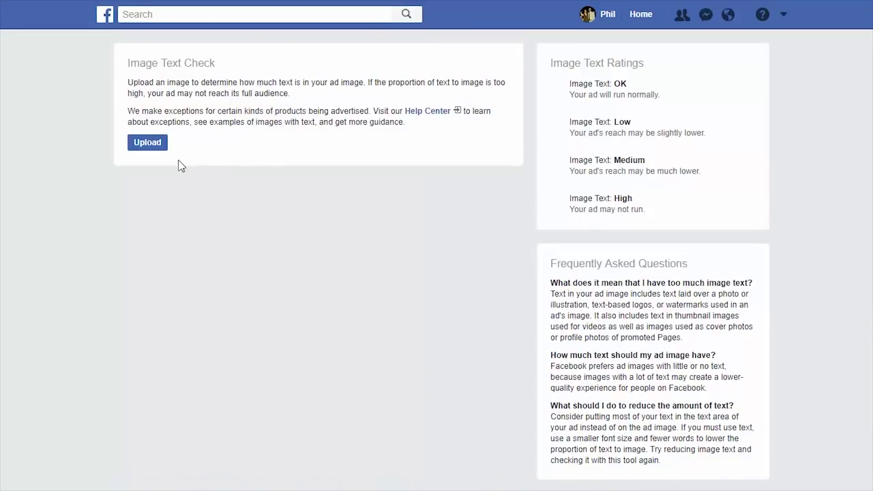
left_click(147, 144)
double_click(81, 111)
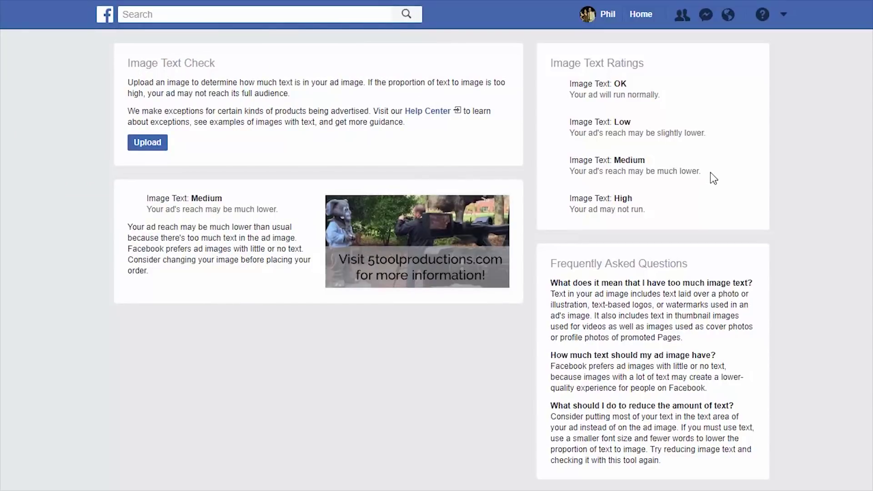
Examine the Medium and High image text ratings and compare them with the rating of the checked image
left_click_drag(705, 174, 564, 156)
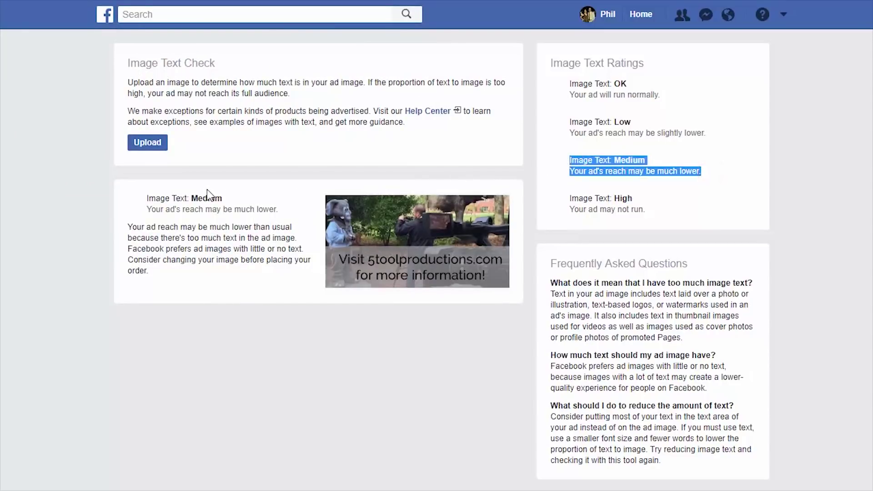
left_click(207, 193)
triple_click(234, 197)
left_click(671, 167)
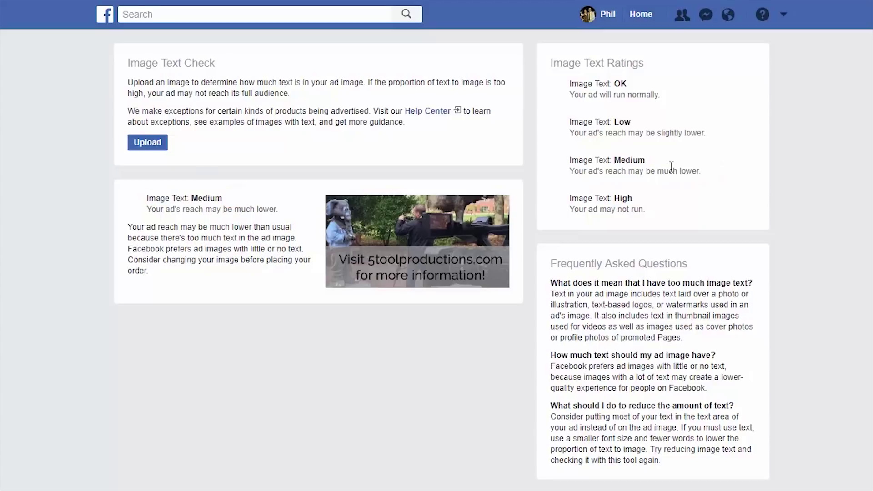
left_click_drag(646, 209, 559, 197)
left_click(625, 198)
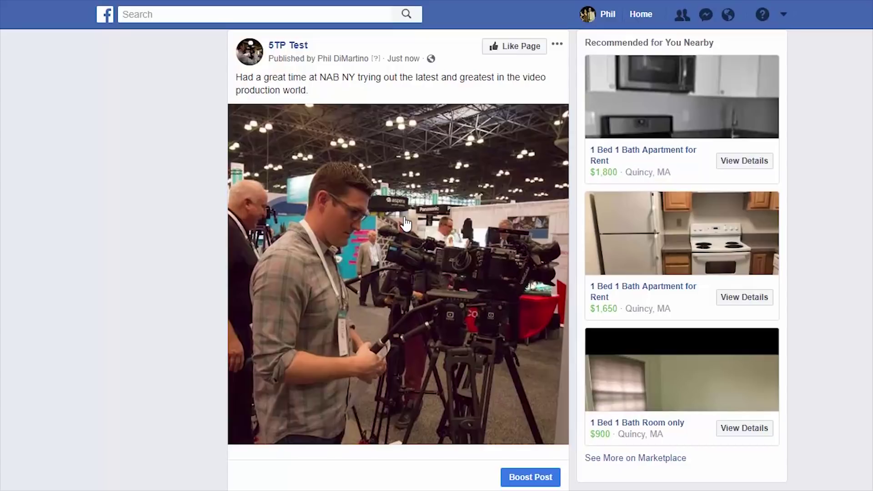
Open the boost settings of the NAB NY post and review its Learn More button, link and audience sections
triple_click(344, 93)
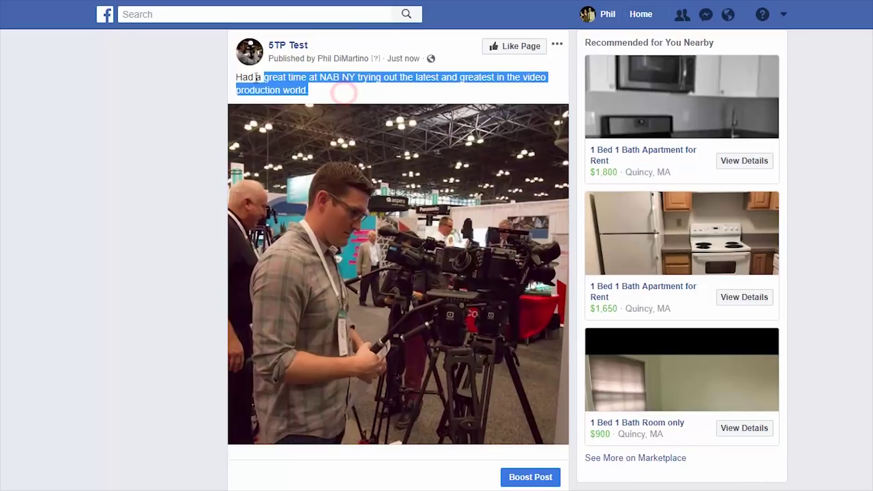
left_click(252, 74)
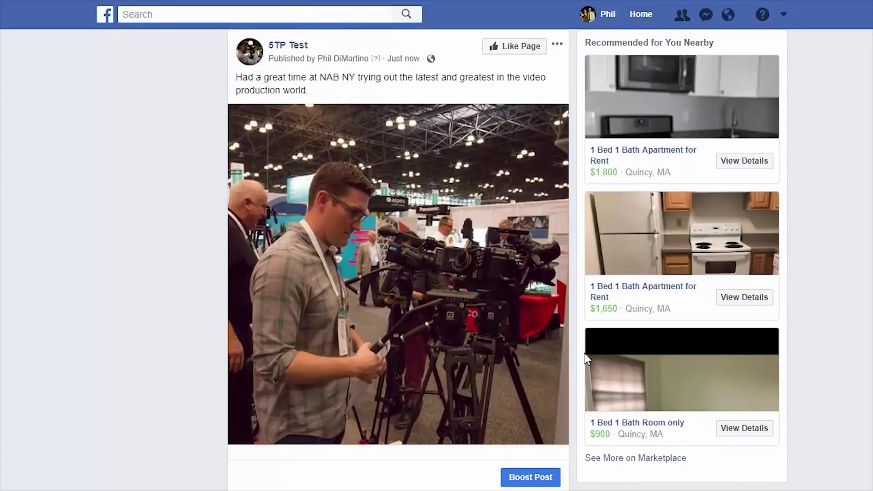
left_click(532, 479)
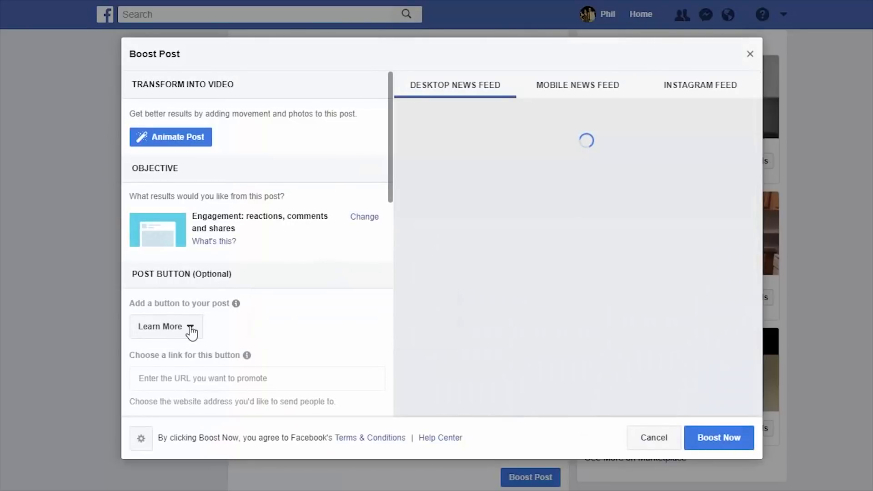
left_click(191, 329)
left_click(189, 406)
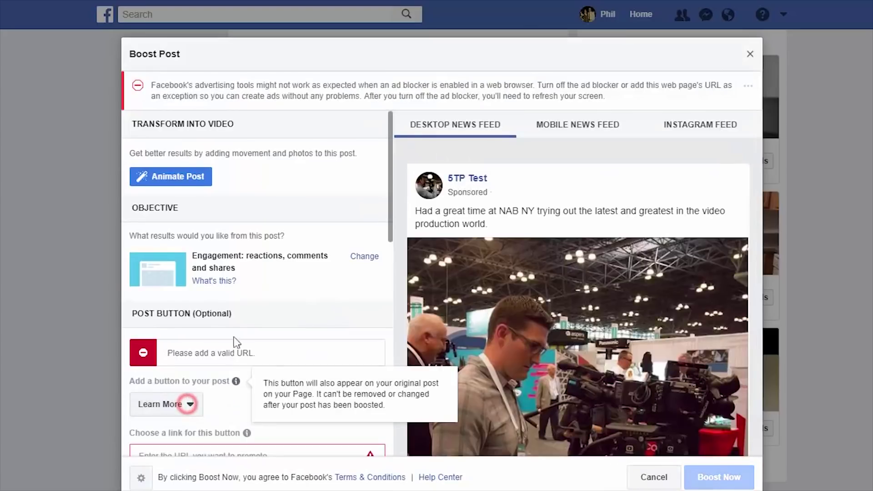
scroll(339, 322, "down", 6)
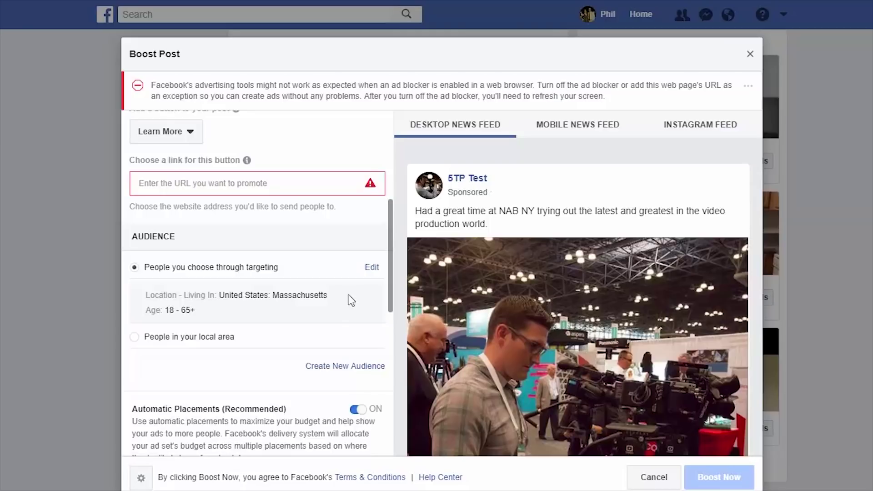
scroll(246, 261, "up", 6)
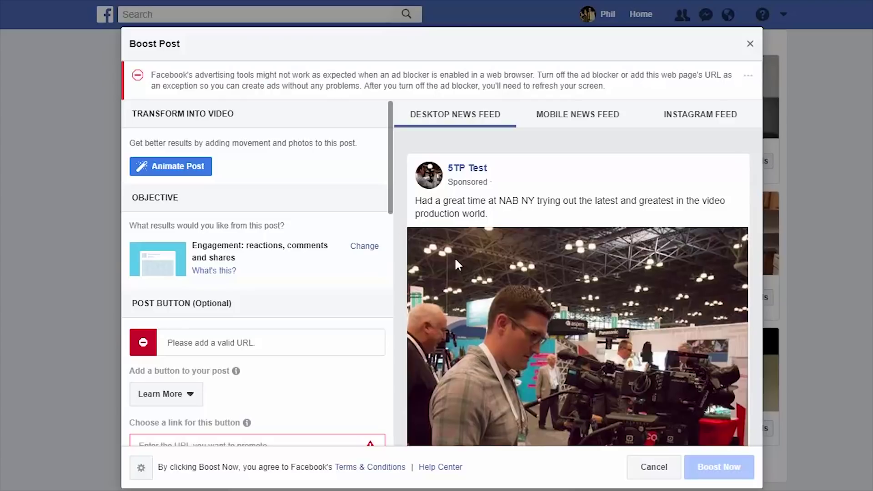
Try people in the local area as the boost audience and return to people chosen through targeting
scroll(335, 293, "down", 6)
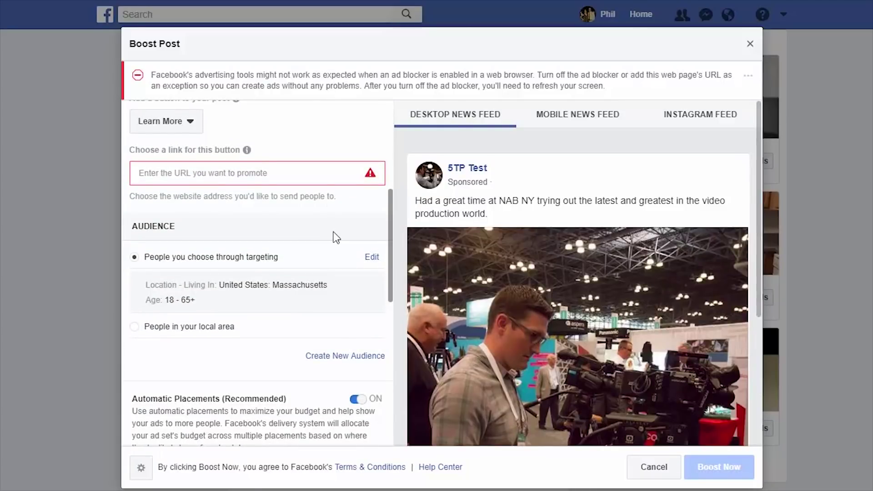
left_click(135, 327)
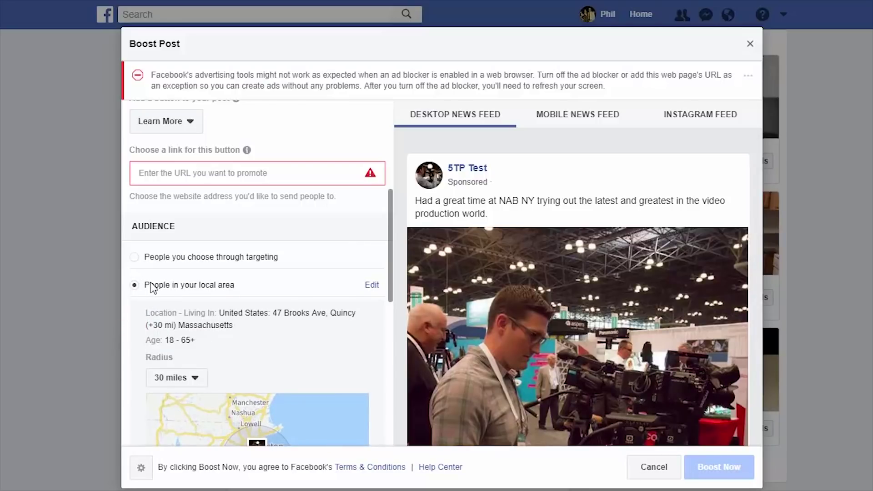
left_click(135, 257)
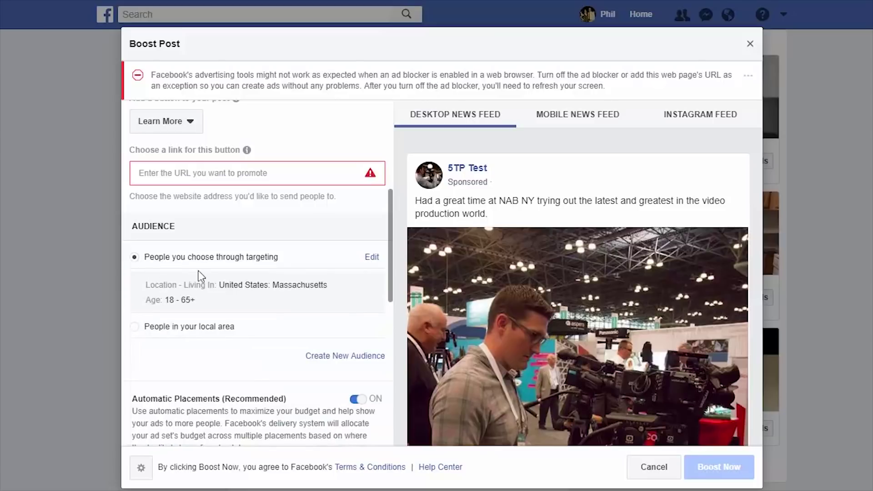
Open the targeted audience for editing, try Men and Women as the gender, and return to All
left_click(184, 258)
left_click(377, 258)
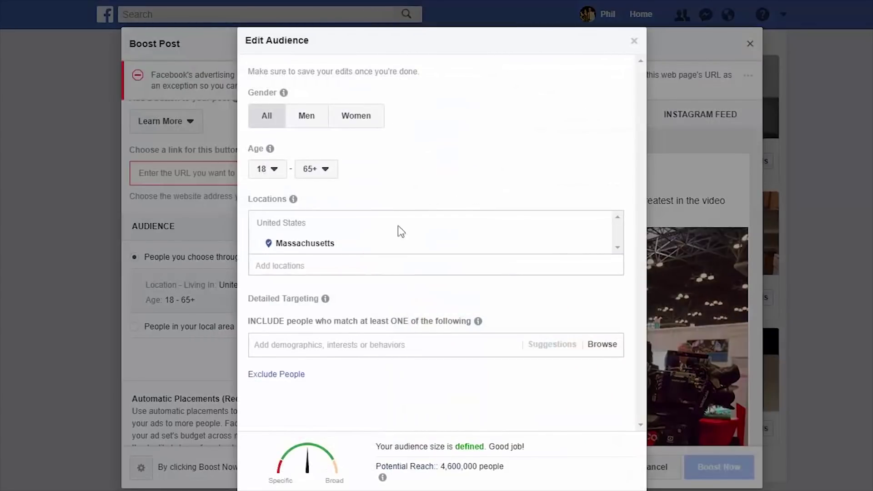
left_click(314, 119)
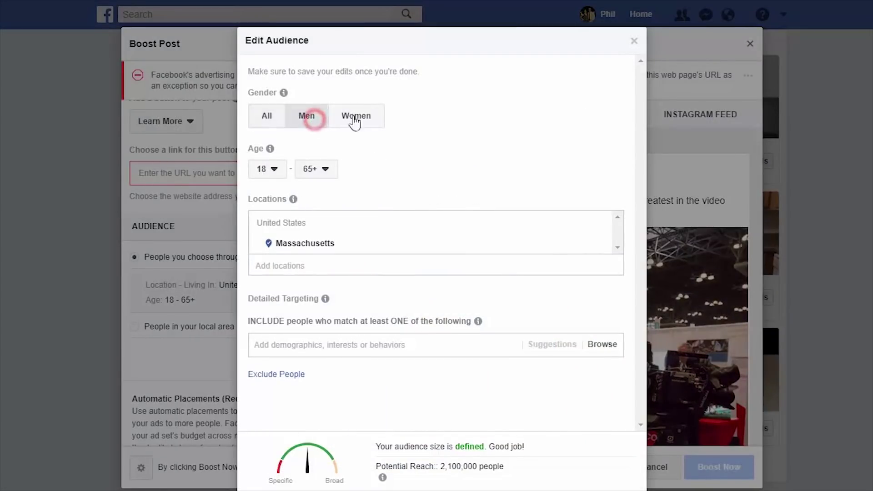
left_click(357, 116)
left_click(268, 116)
left_click(320, 170)
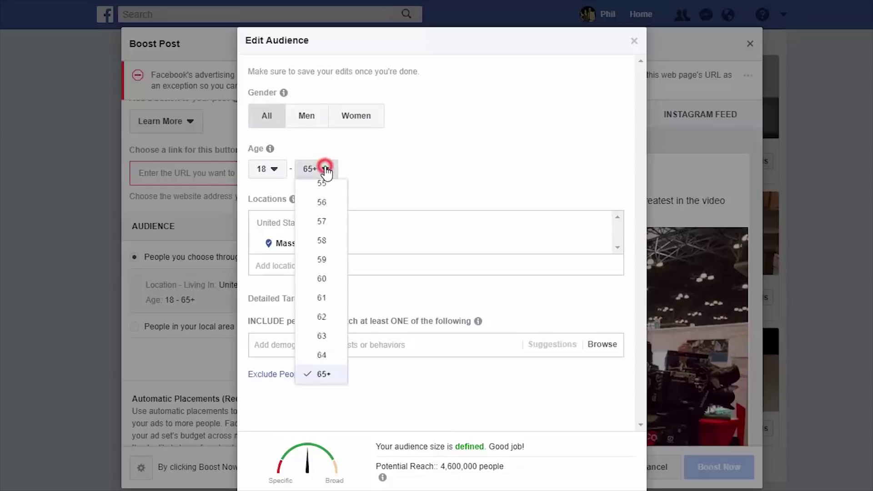
left_click(432, 156)
Change the audience location to Quincy, Massachusetts and check the potential reach
left_click(391, 266)
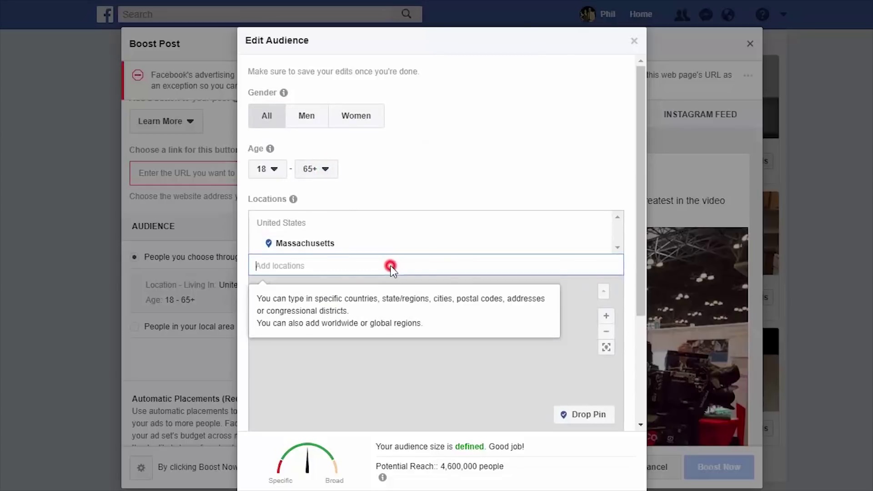
type("Quincy")
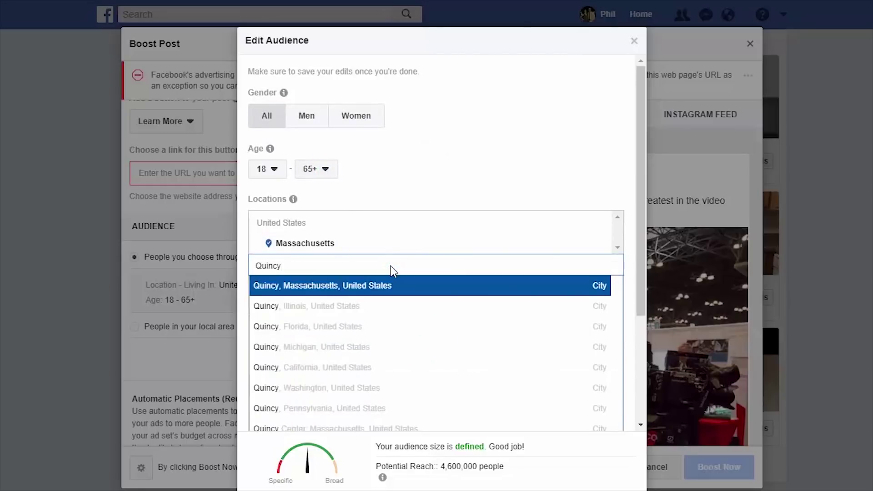
left_click(383, 293)
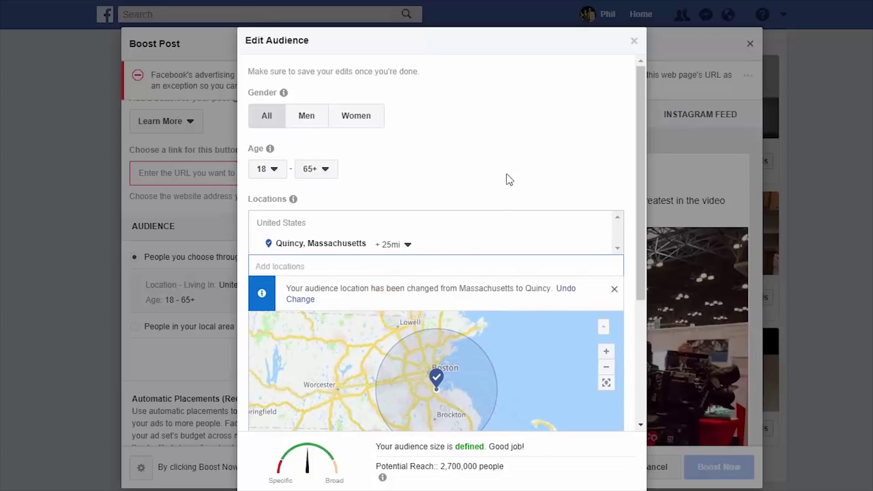
scroll(518, 168, "down", 1)
scroll(528, 149, "down", 3)
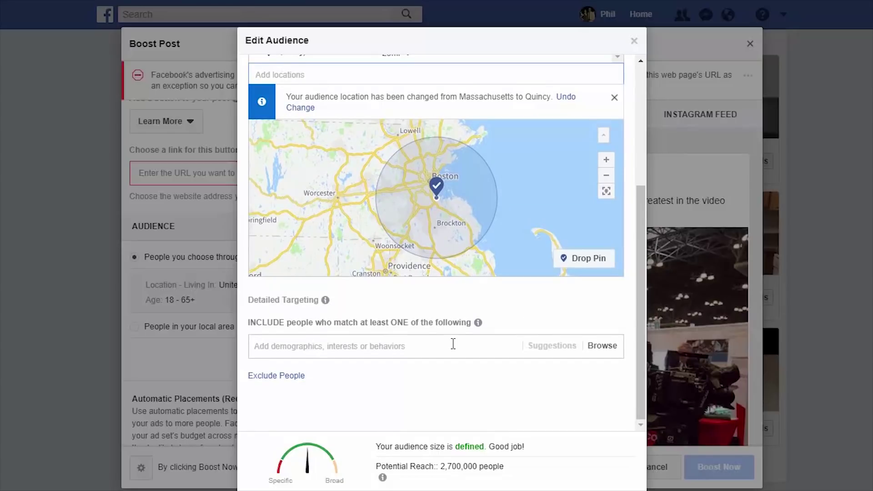
left_click_drag(509, 467, 434, 466)
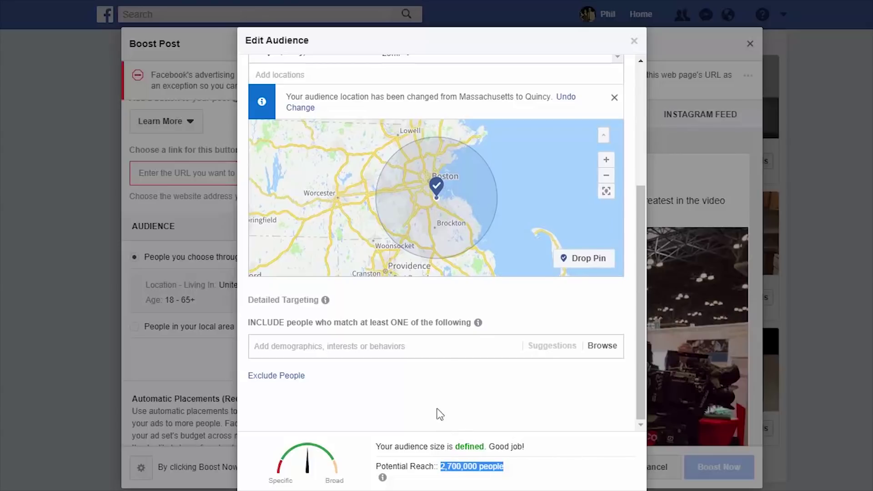
Search detailed targeting for "marketing", include the Marketing interest and check the potential reach
left_click(437, 346)
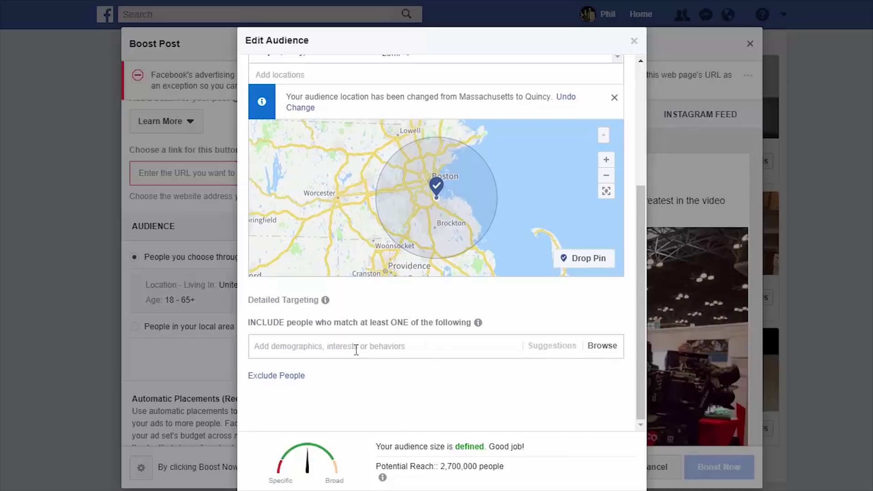
type("marketing")
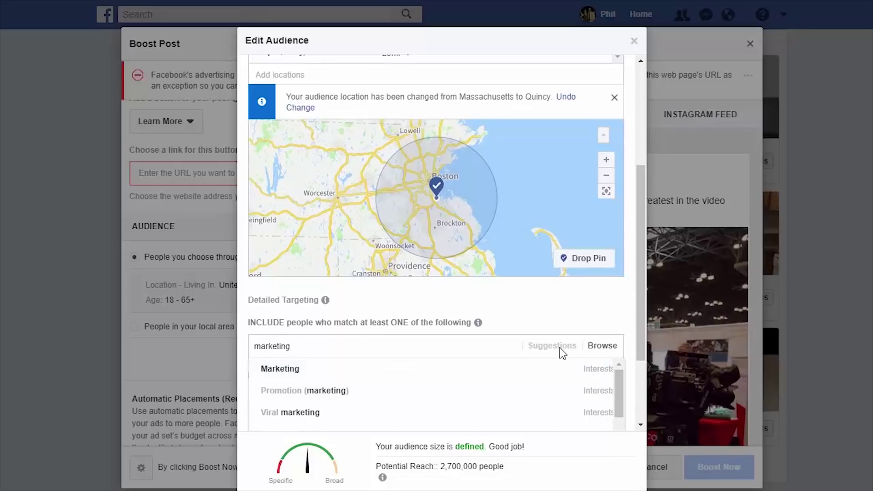
scroll(582, 380, "down", 3)
scroll(547, 376, "up", 3)
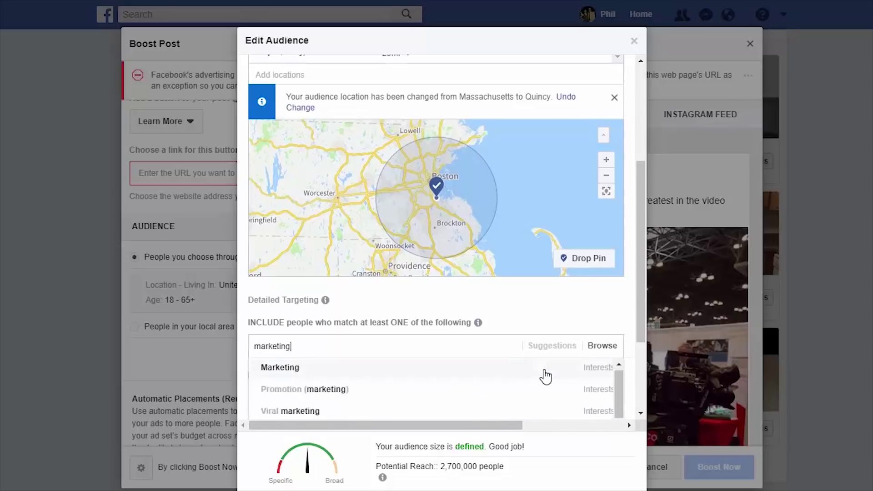
scroll(546, 377, "down", 3)
scroll(547, 374, "up", 3)
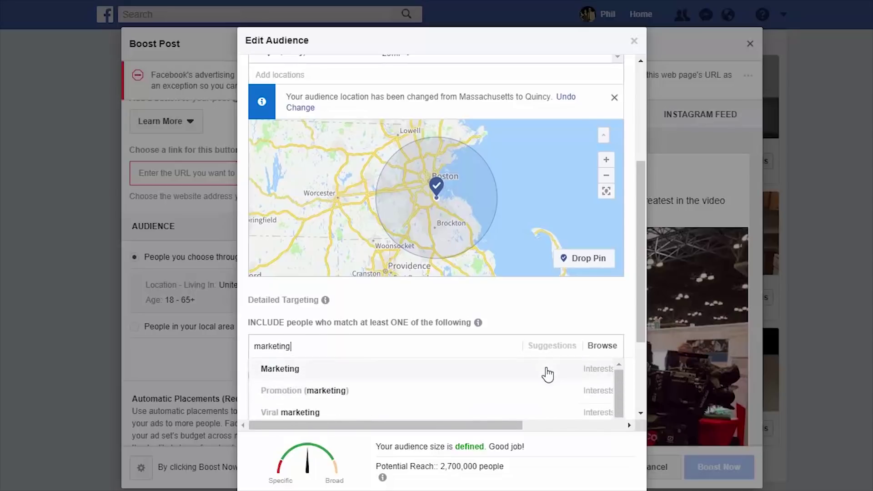
scroll(550, 370, "up", 3)
scroll(559, 341, "down", 4)
scroll(571, 327, "down", 3)
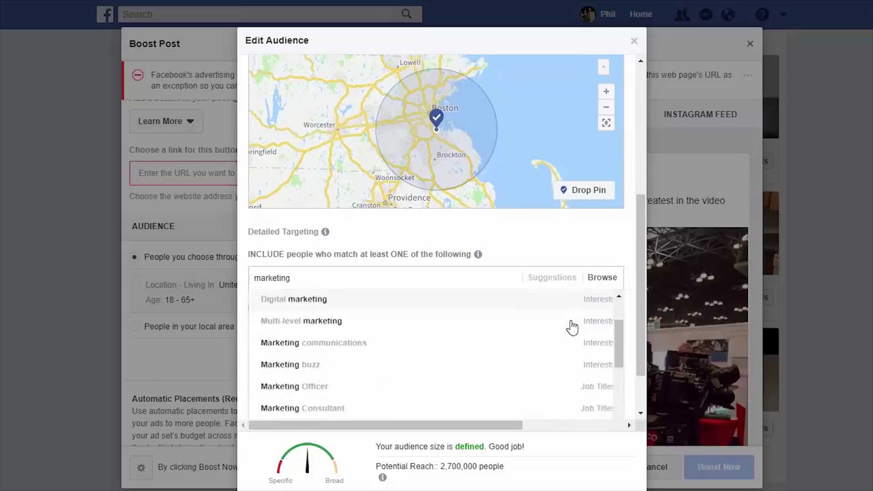
scroll(541, 368, "down", 3)
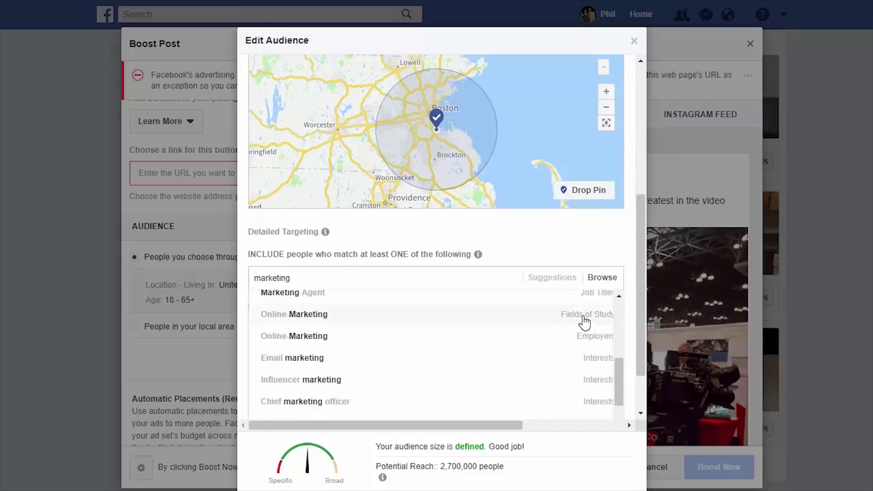
scroll(559, 309, "up", 3)
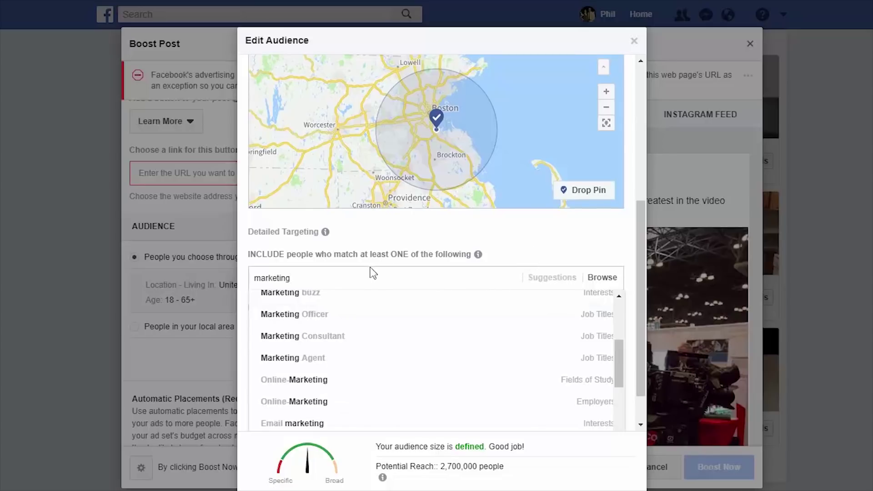
scroll(452, 336, "up", 2)
scroll(403, 323, "up", 1)
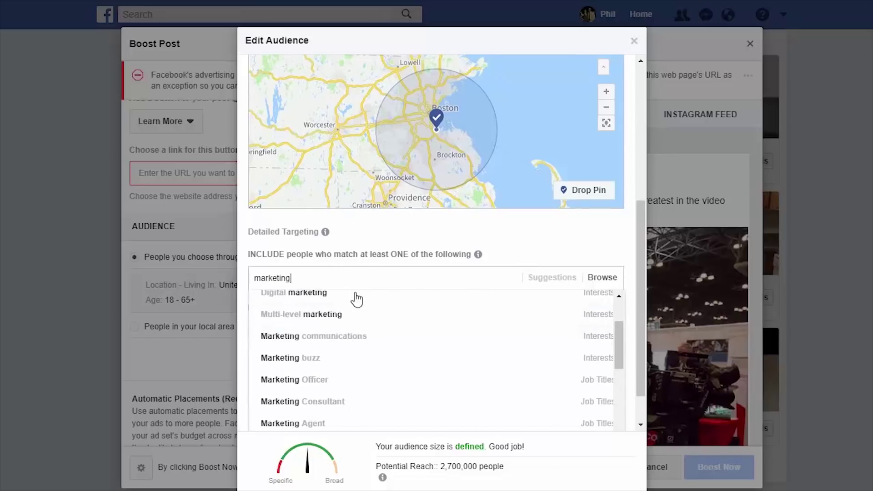
scroll(356, 299, "up", 3)
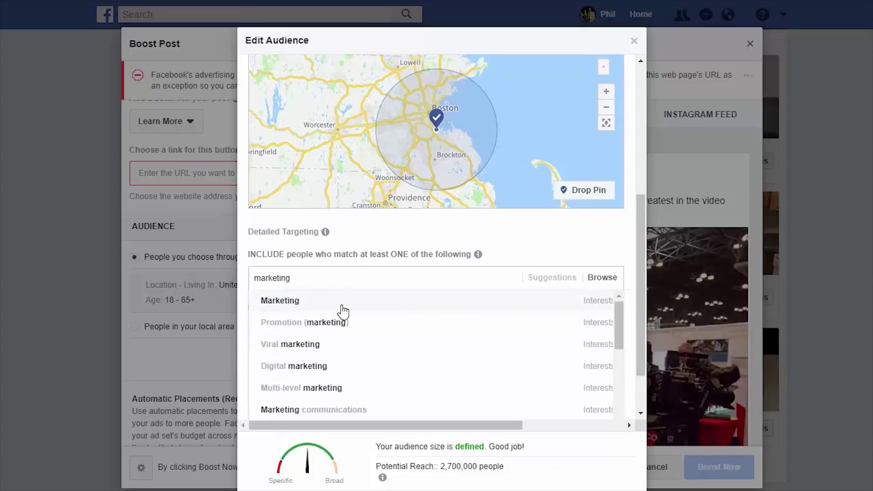
left_click(298, 304)
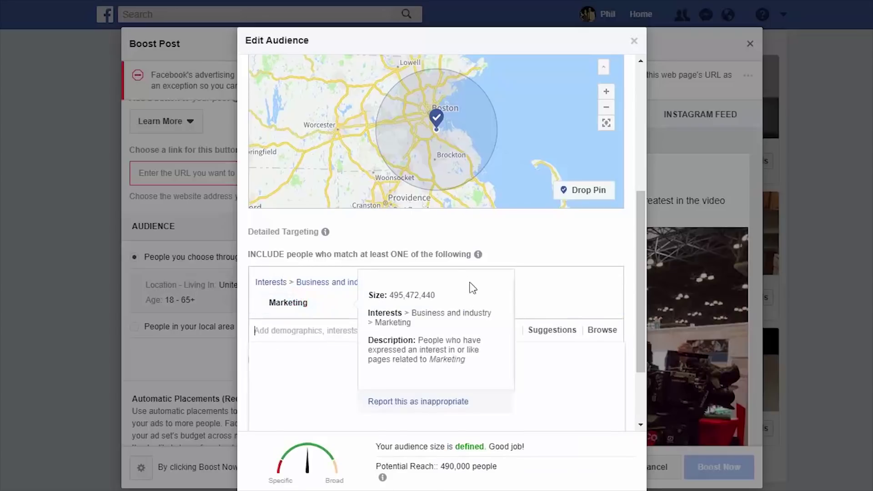
left_click_drag(508, 465, 440, 462)
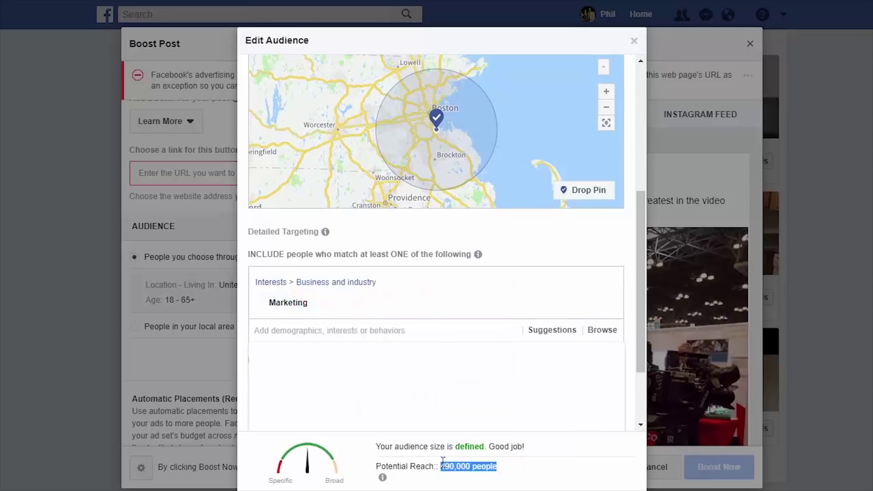
left_click(523, 463)
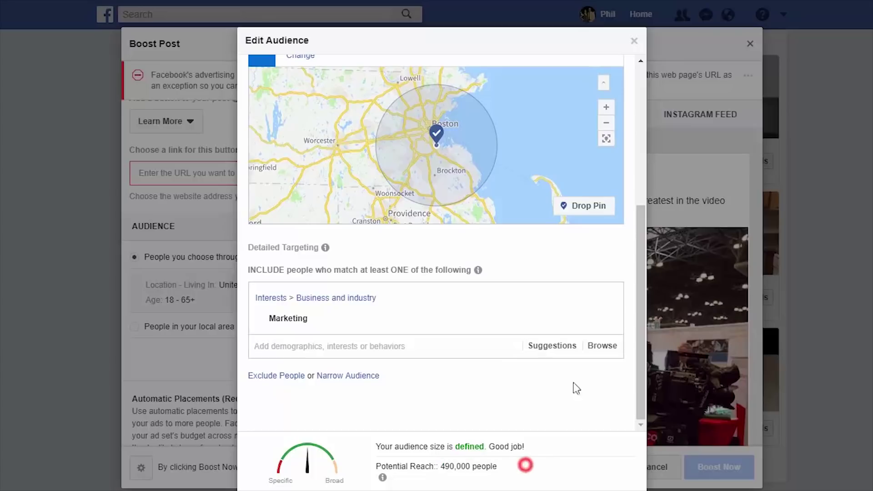
Browse the detailed targeting categories, examining the Education options under Demographics and the Fields of Study search, and collapse them again
left_click(602, 348)
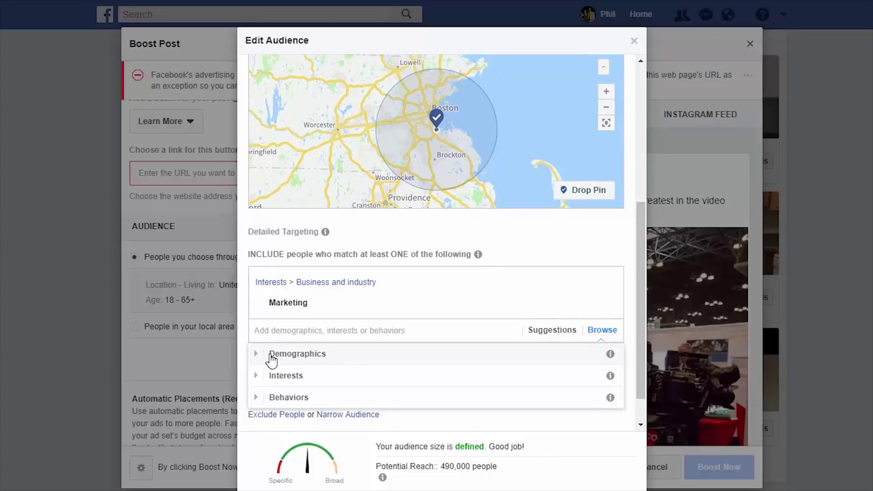
left_click(258, 356)
scroll(318, 363, "down", 1)
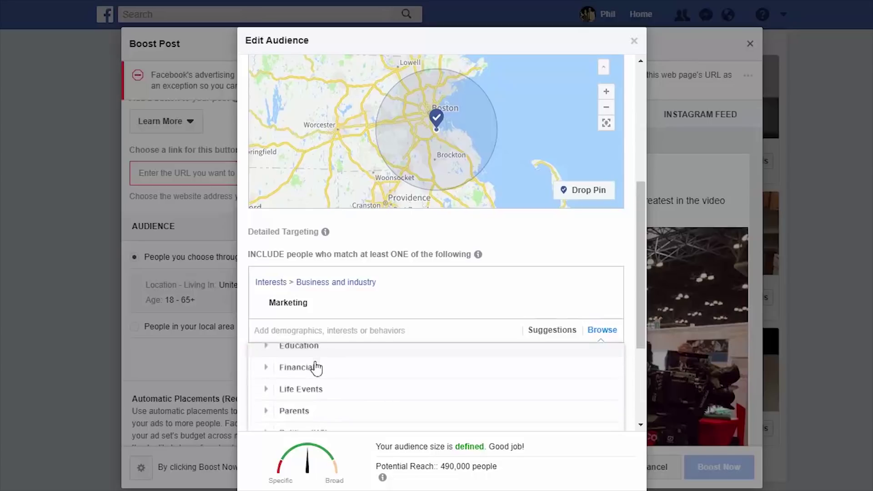
scroll(329, 377, "up", 1)
left_click(268, 376)
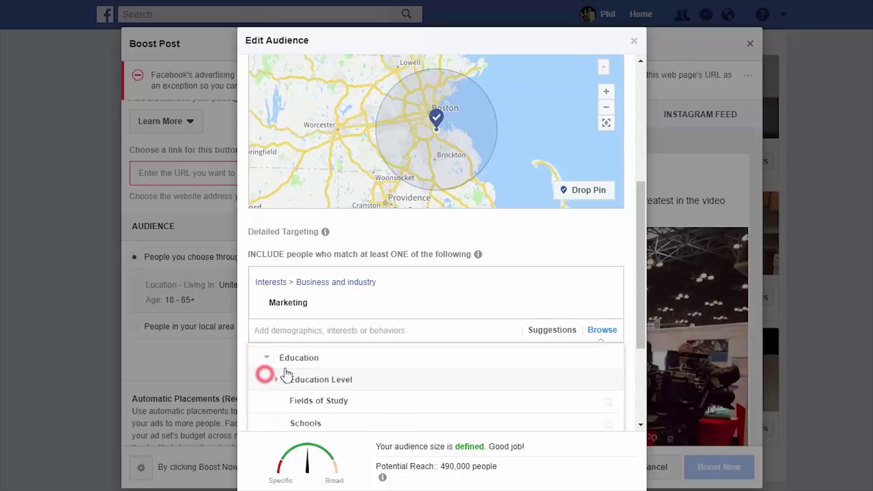
left_click(311, 396)
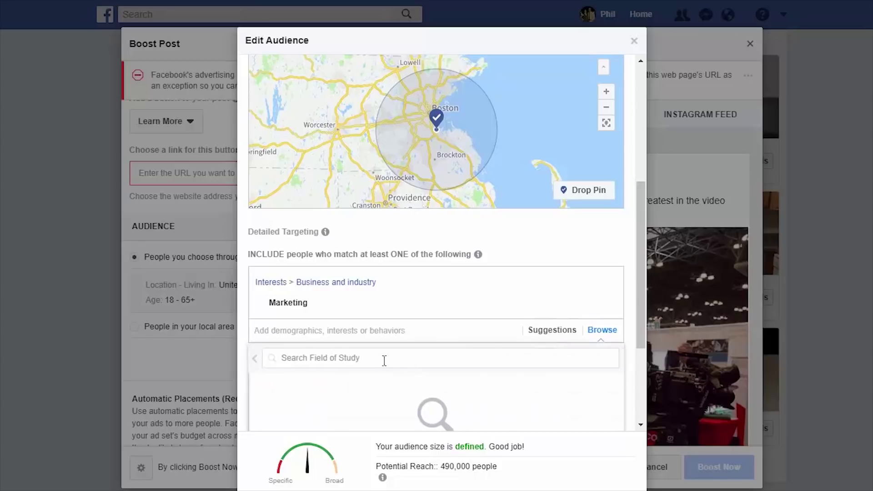
left_click(255, 356)
left_click(267, 354)
scroll(323, 378, "up", 1)
left_click(258, 355)
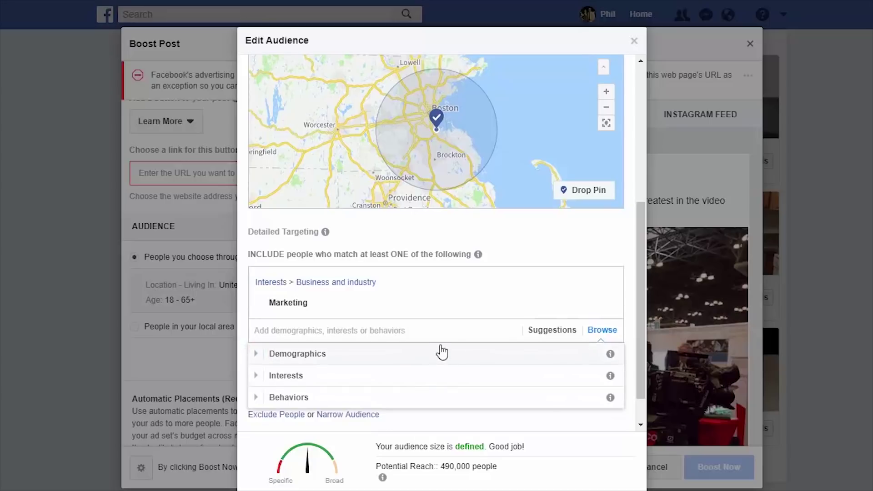
Show the criteria for excluding people from the audience, and discard the audience edits
scroll(441, 352, "down", 1)
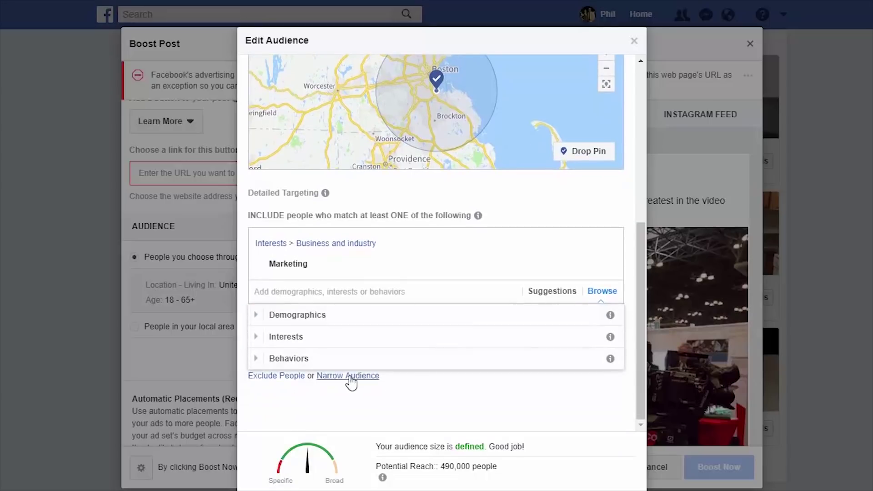
left_click(299, 377)
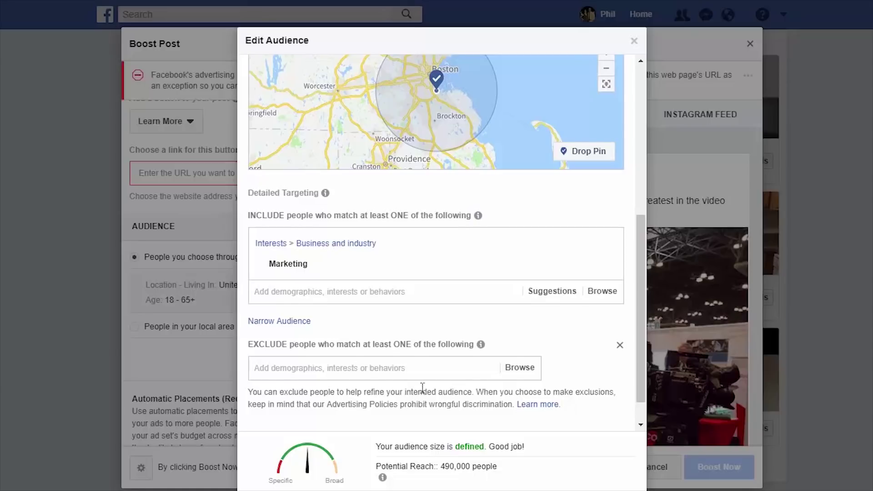
scroll(422, 387, "down", 3)
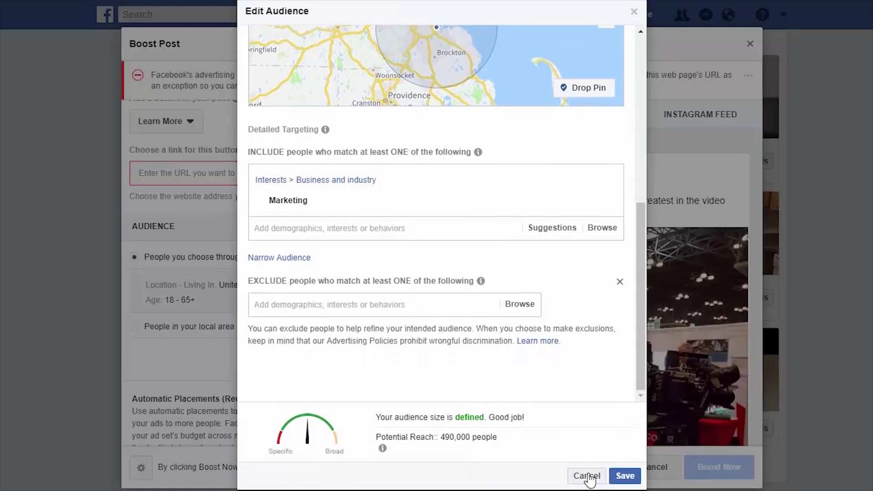
left_click(588, 475)
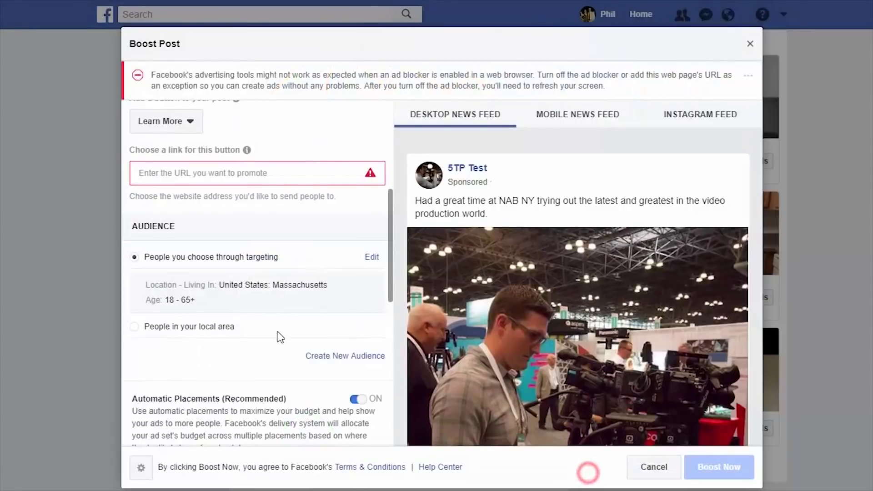
Start a new audience, review its name, gender, age, location and detailed targeting settings, and close it without saving
left_click(350, 359)
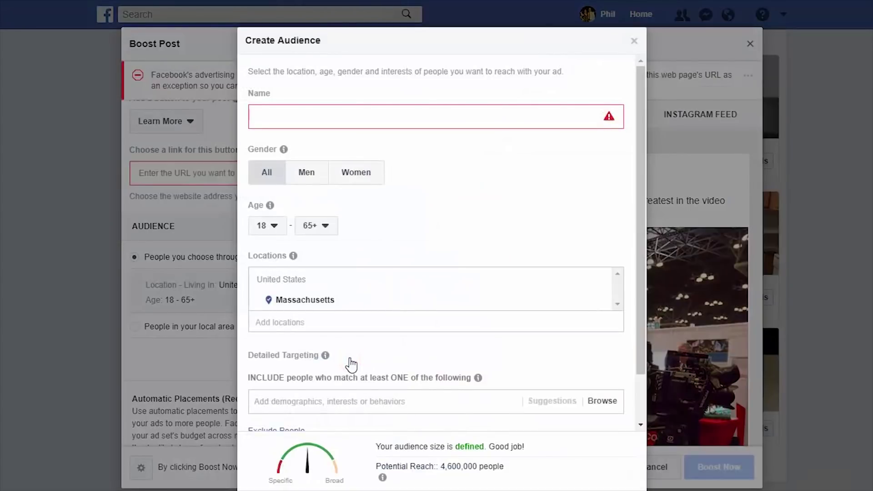
left_click(302, 118)
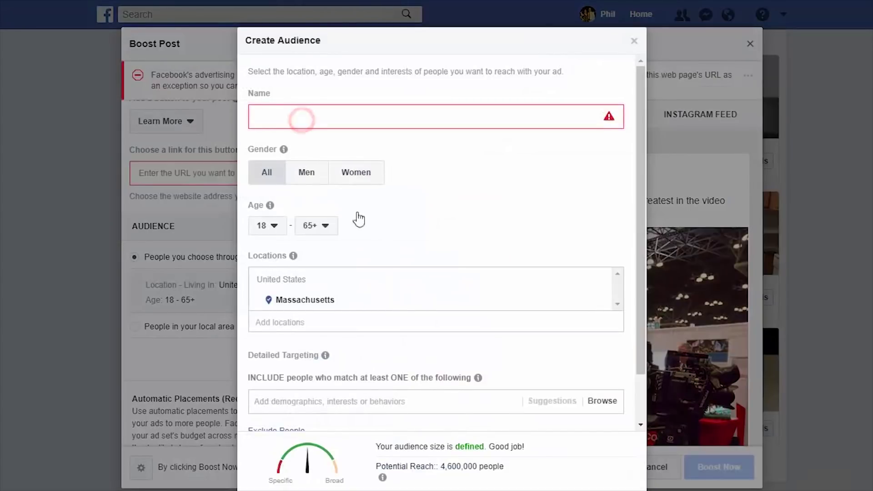
scroll(404, 366, "down", 1)
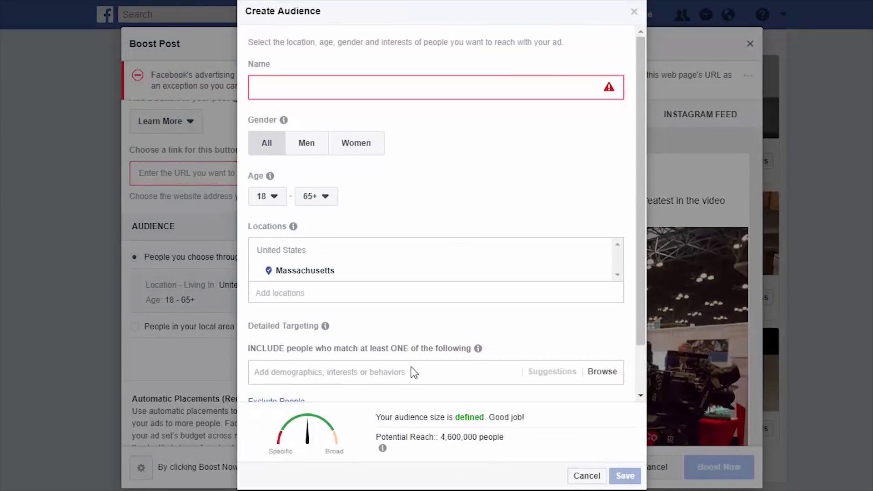
scroll(402, 328, "up", 1)
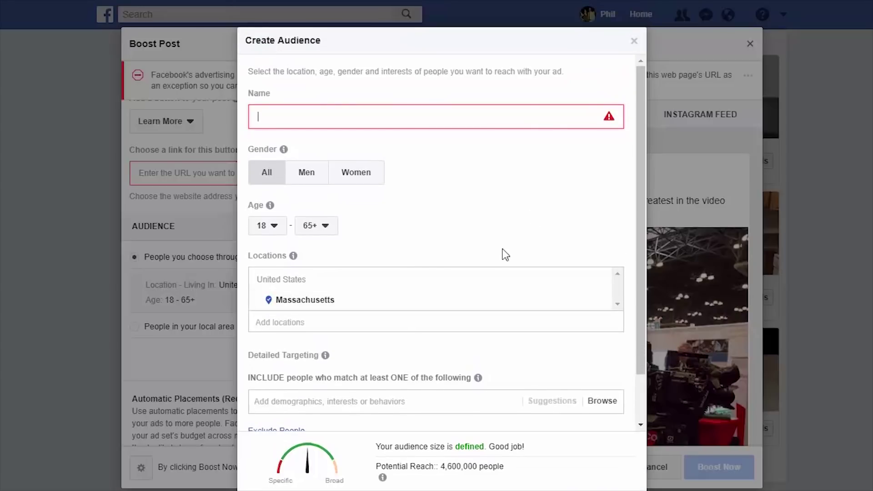
left_click(633, 41)
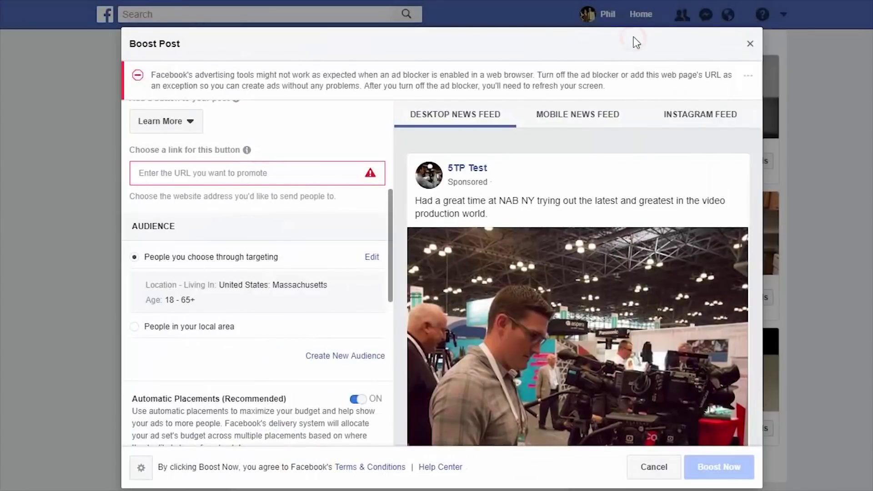